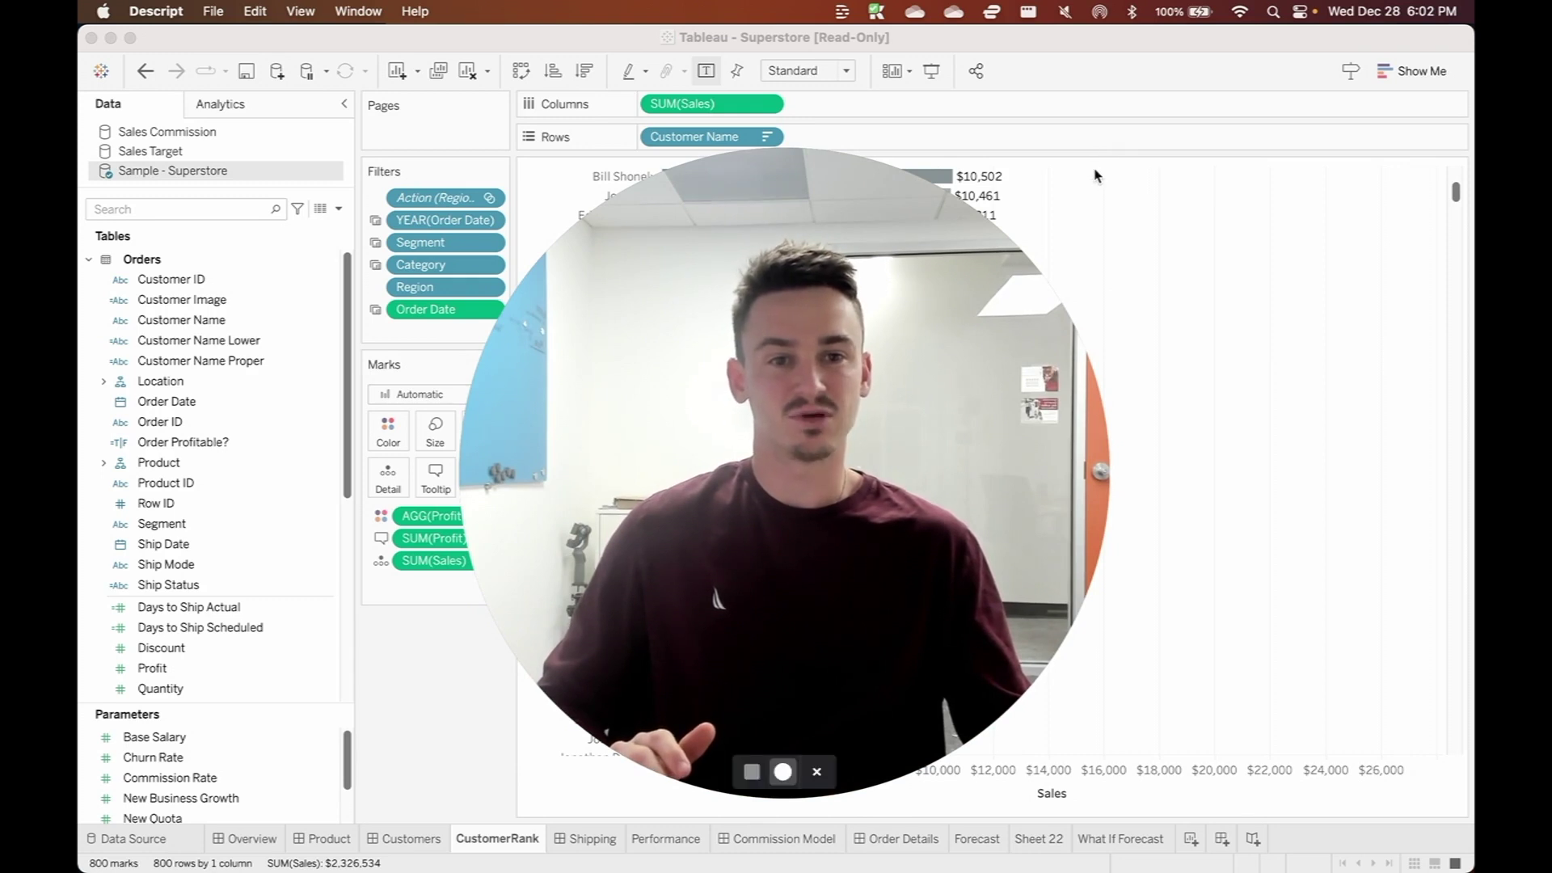
Step: Start replacing the Sample - Superstore data source, with Sales Target as the replacement
{"action": "left_click_drag", "start_coordinate": [1103, 153], "coordinate": [738, 503]}
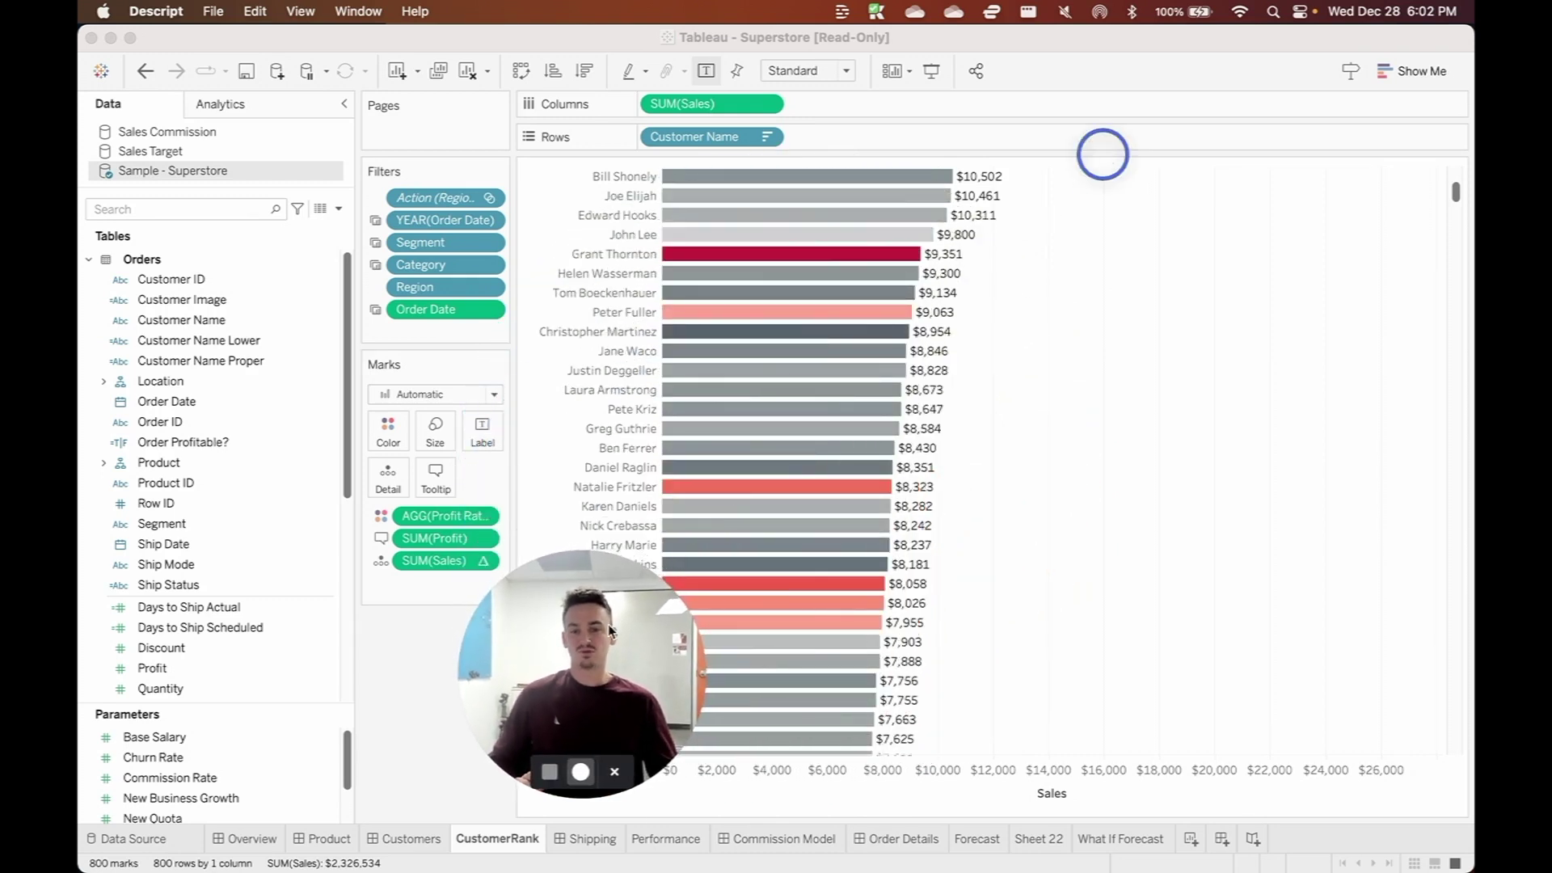
{"action": "left_click_drag", "start_coordinate": [634, 599], "coordinate": [236, 680]}
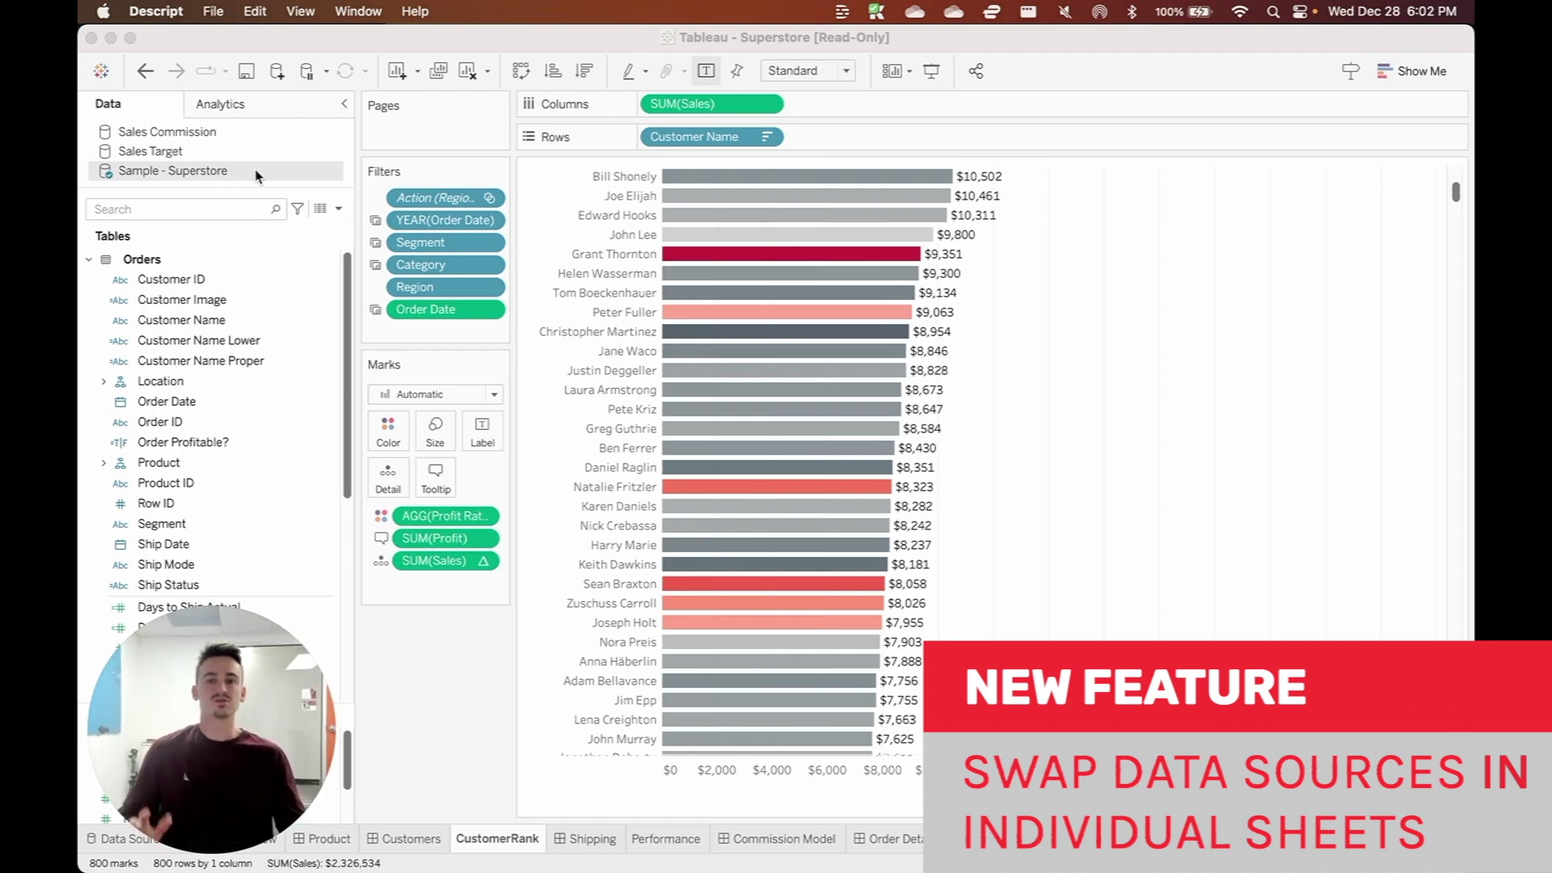
{"action": "right_click", "coordinate": [216, 172]}
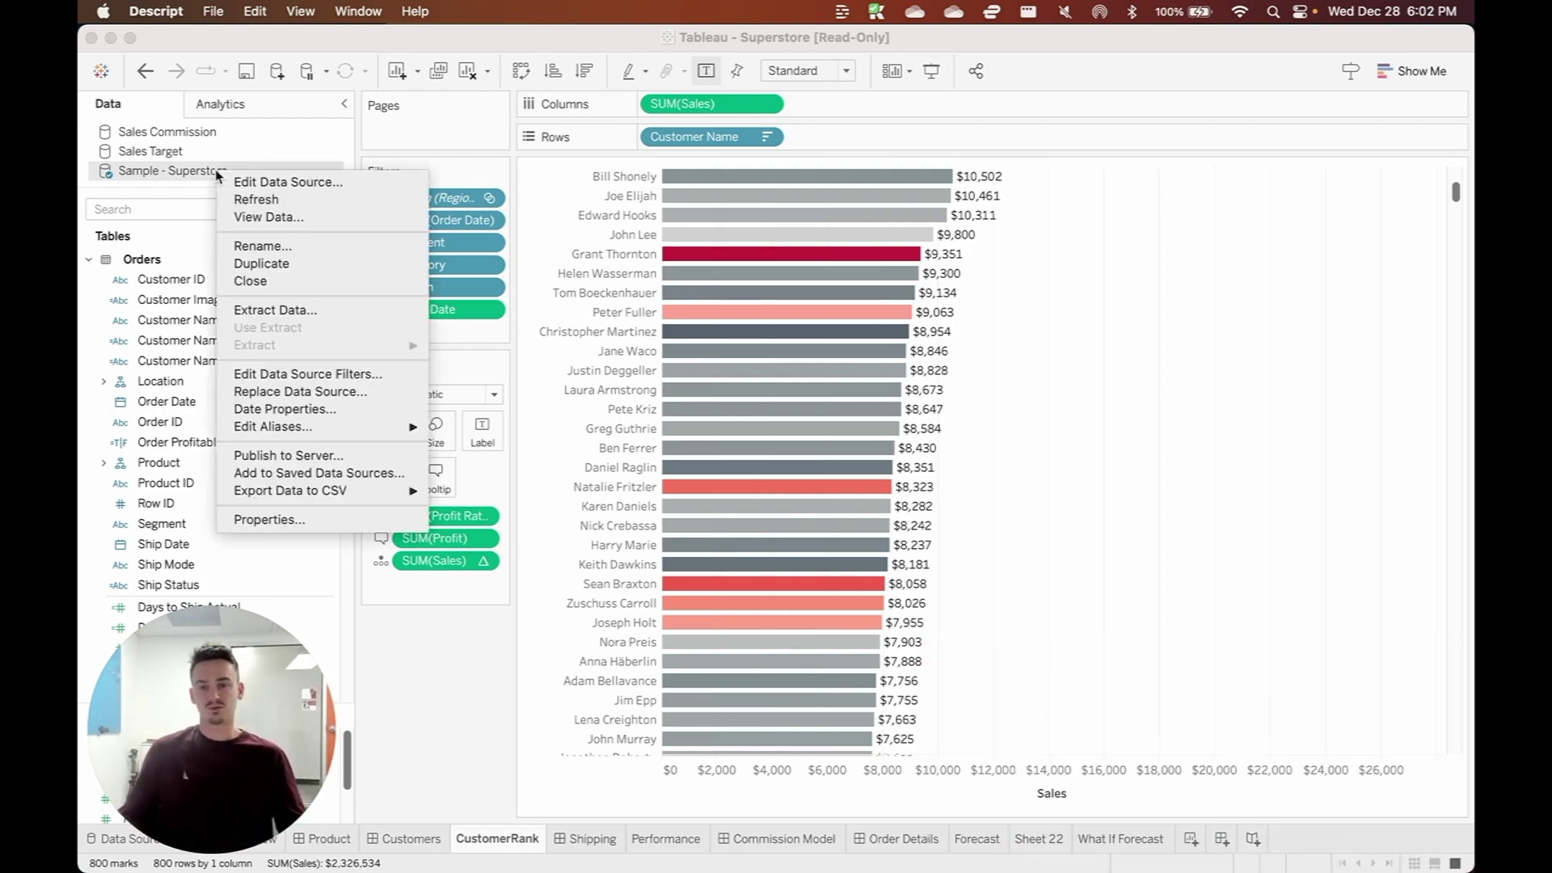
{"action": "left_click", "coordinate": [375, 396]}
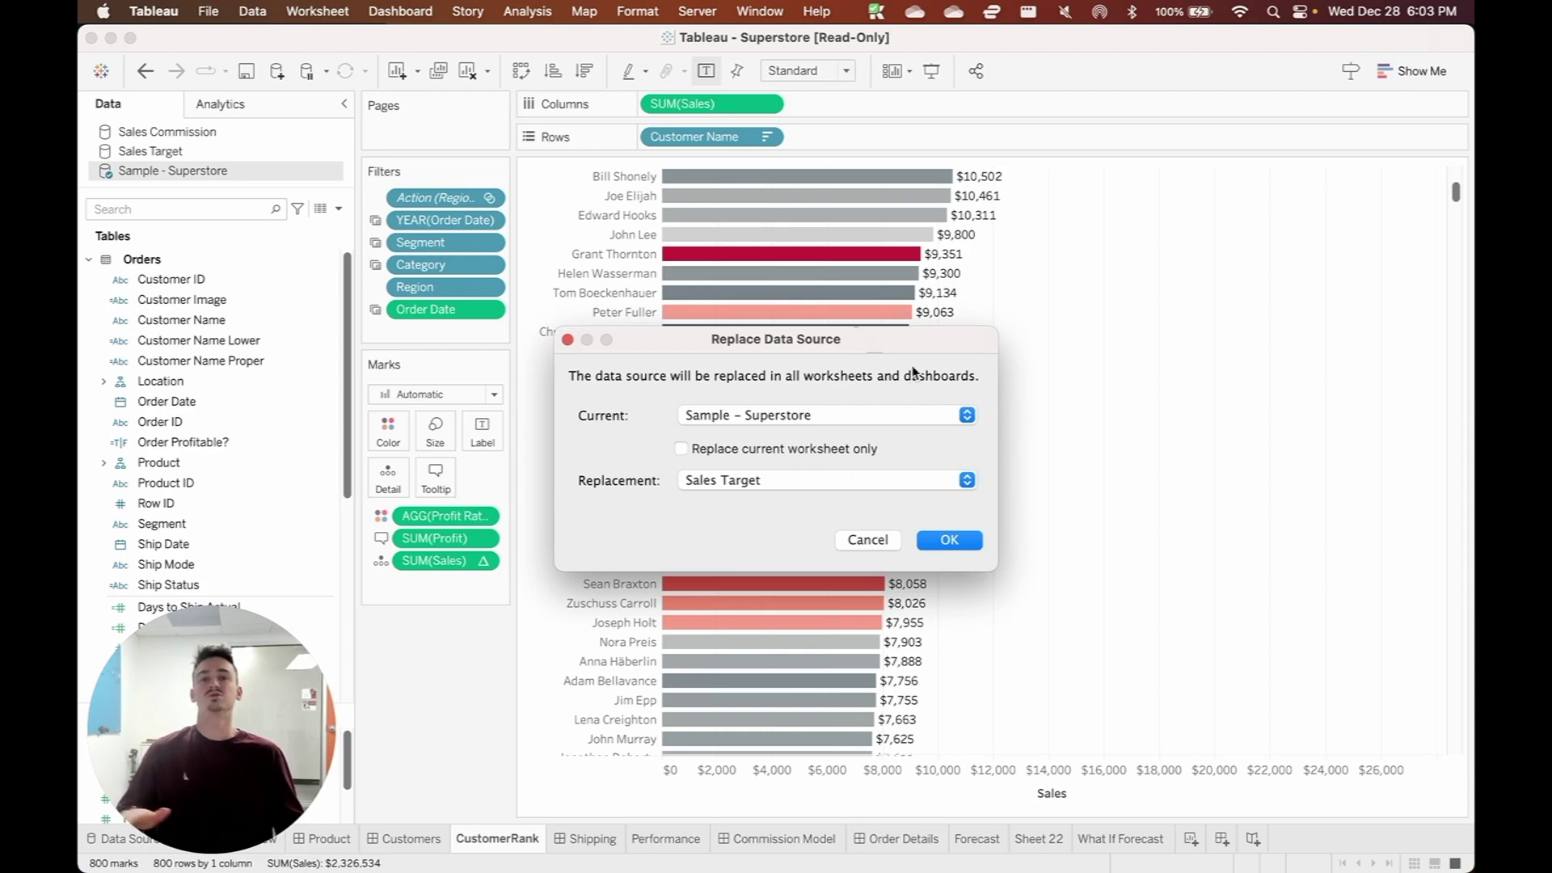
{"action": "left_click", "coordinate": [1452, 483]}
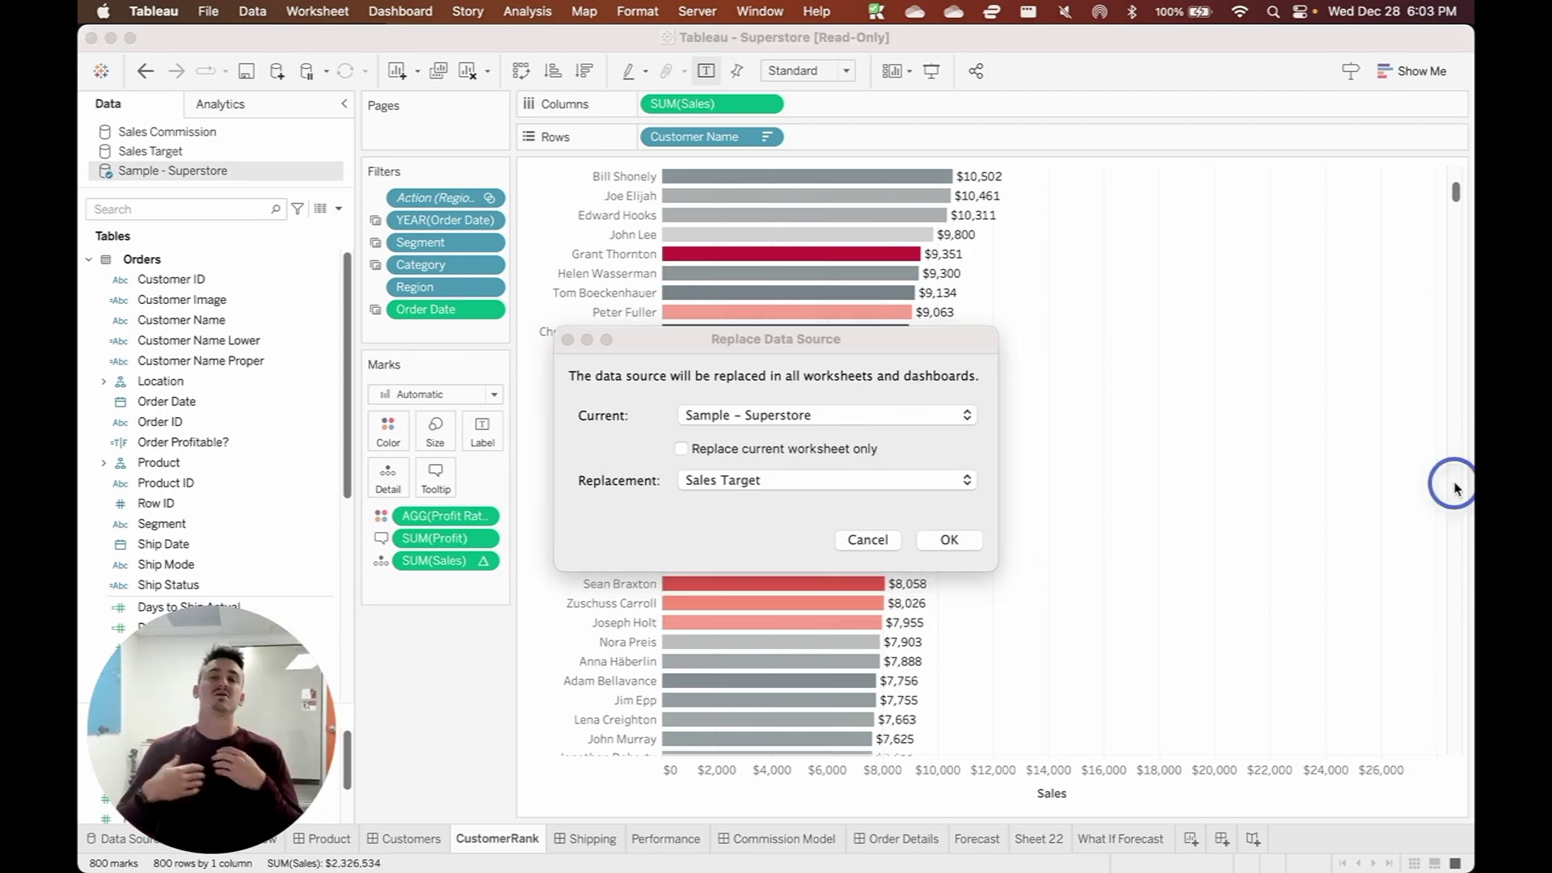
Step: Cancel the replacement and read the Example Image calculation formula in an enlarged editor
{"action": "left_click", "coordinate": [895, 544]}
{"action": "key", "text": "Return"}
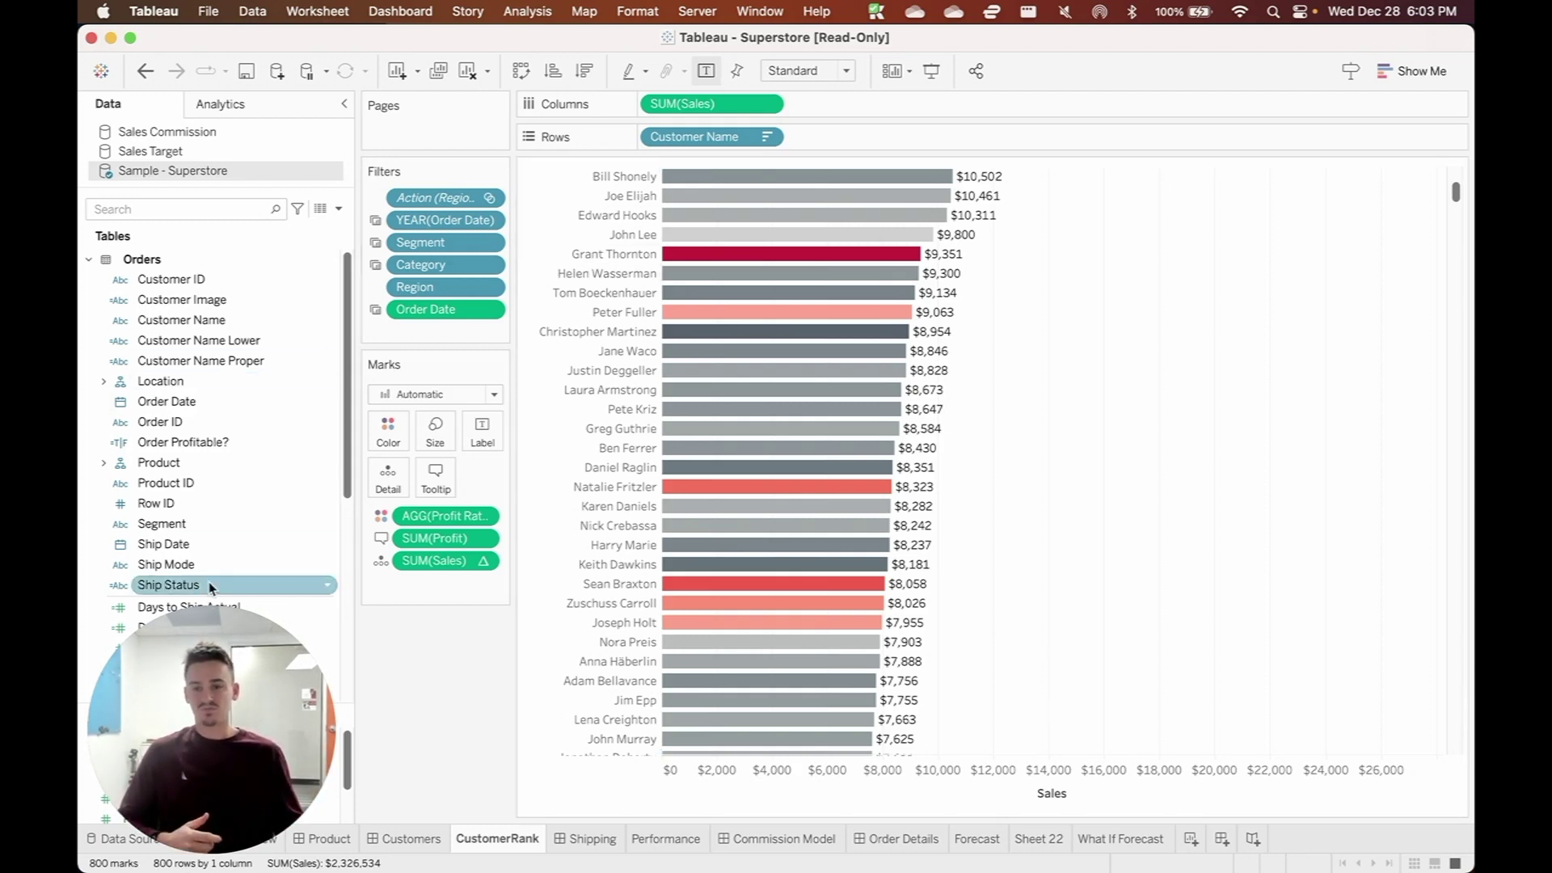
{"action": "scroll", "coordinate": [243, 356], "scroll_direction": "down", "scroll_amount": 10}
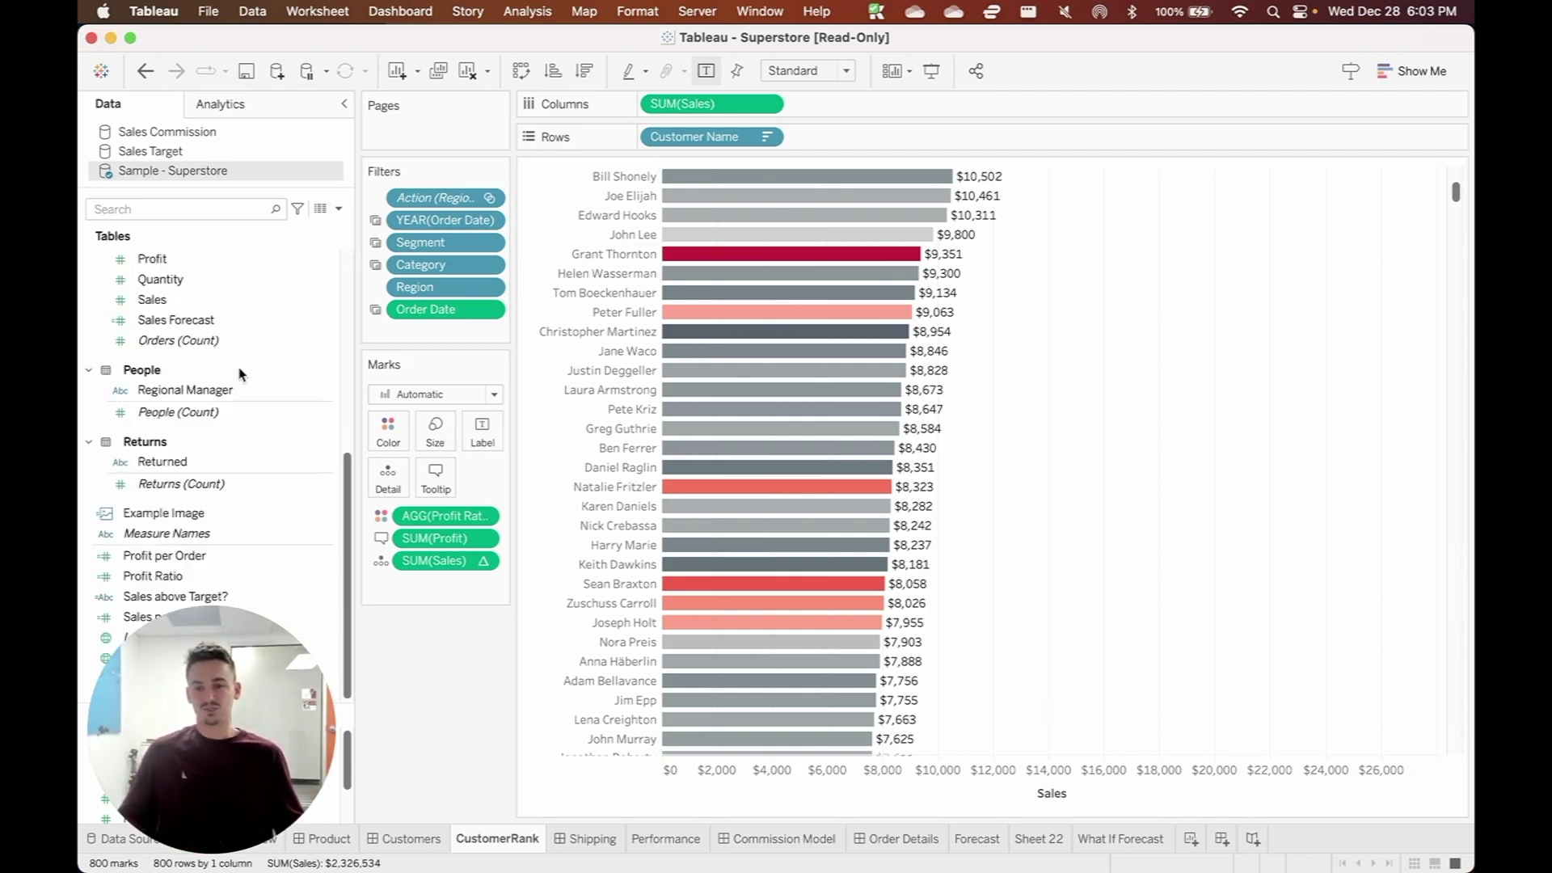
{"action": "right_click", "coordinate": [154, 511]}
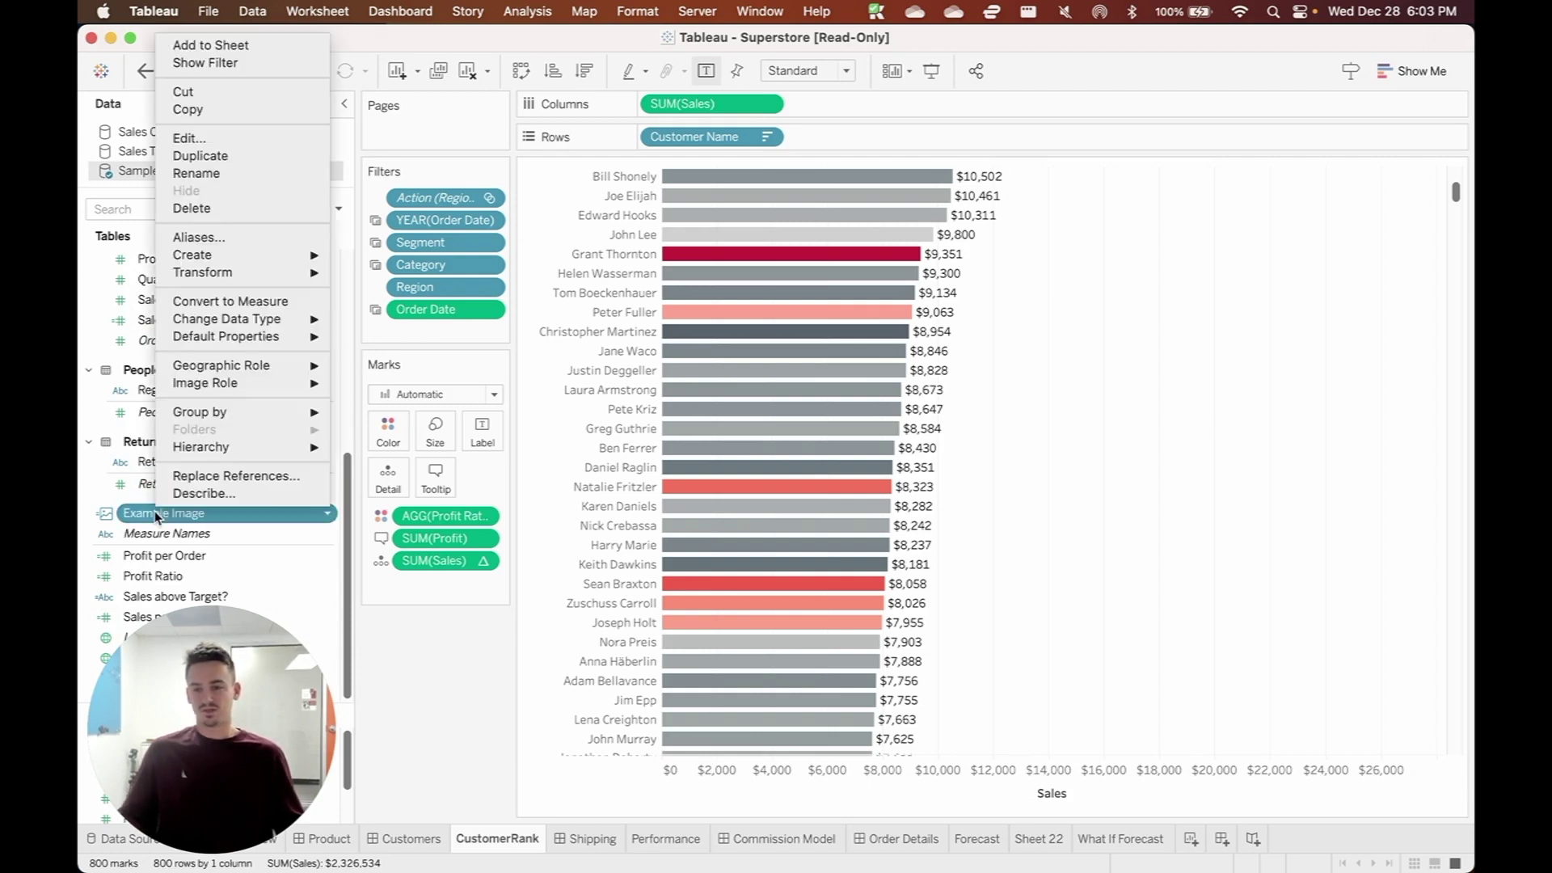
{"action": "left_click", "coordinate": [278, 139]}
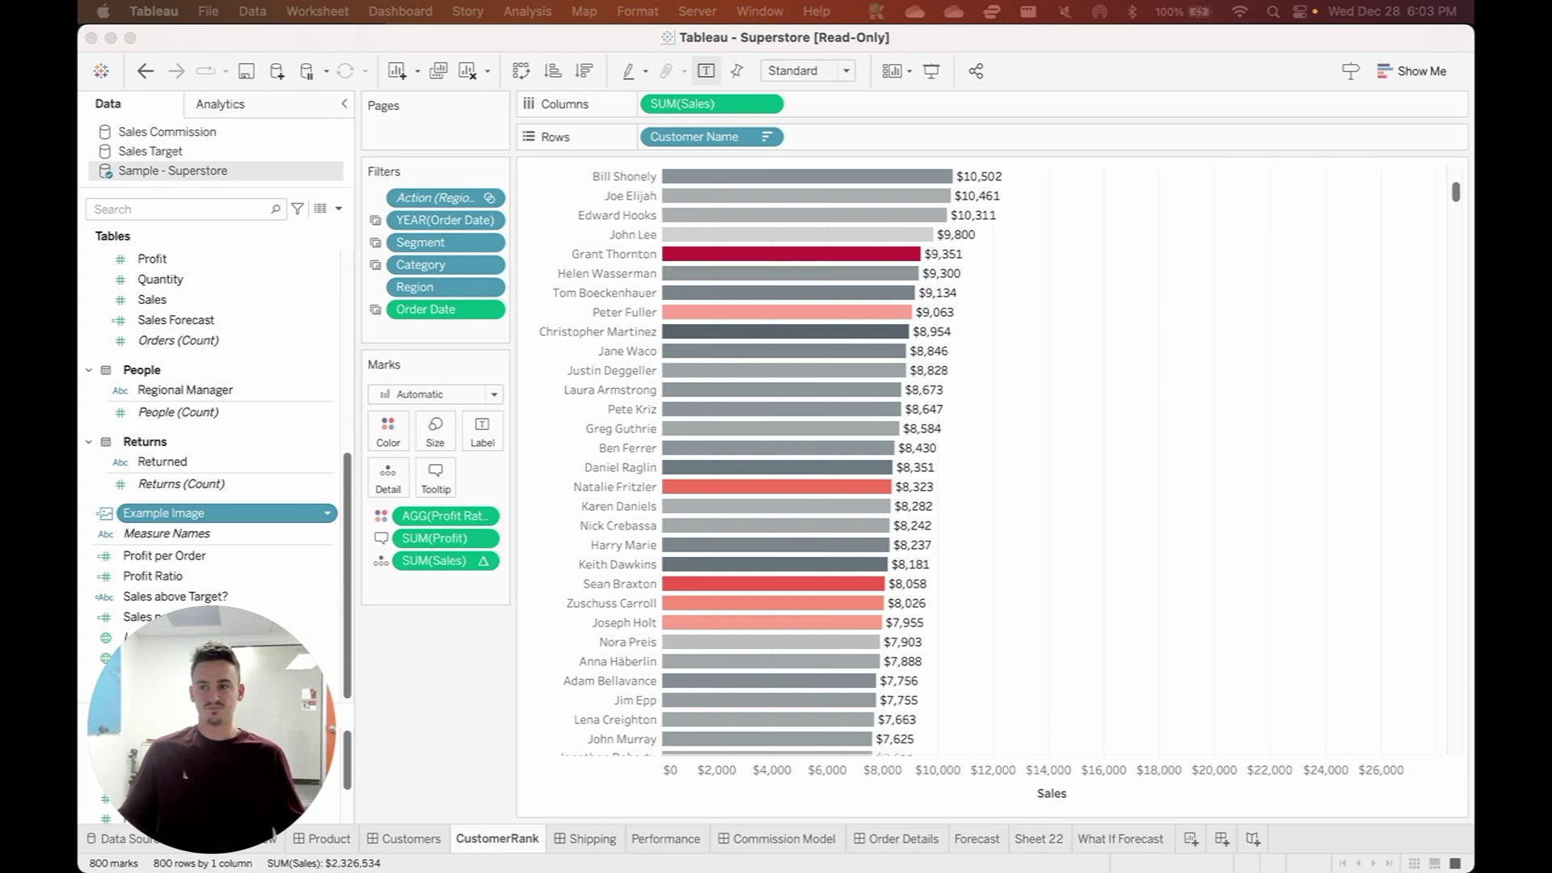
{"action": "left_click_drag", "start_coordinate": [795, 369], "coordinate": [963, 231]}
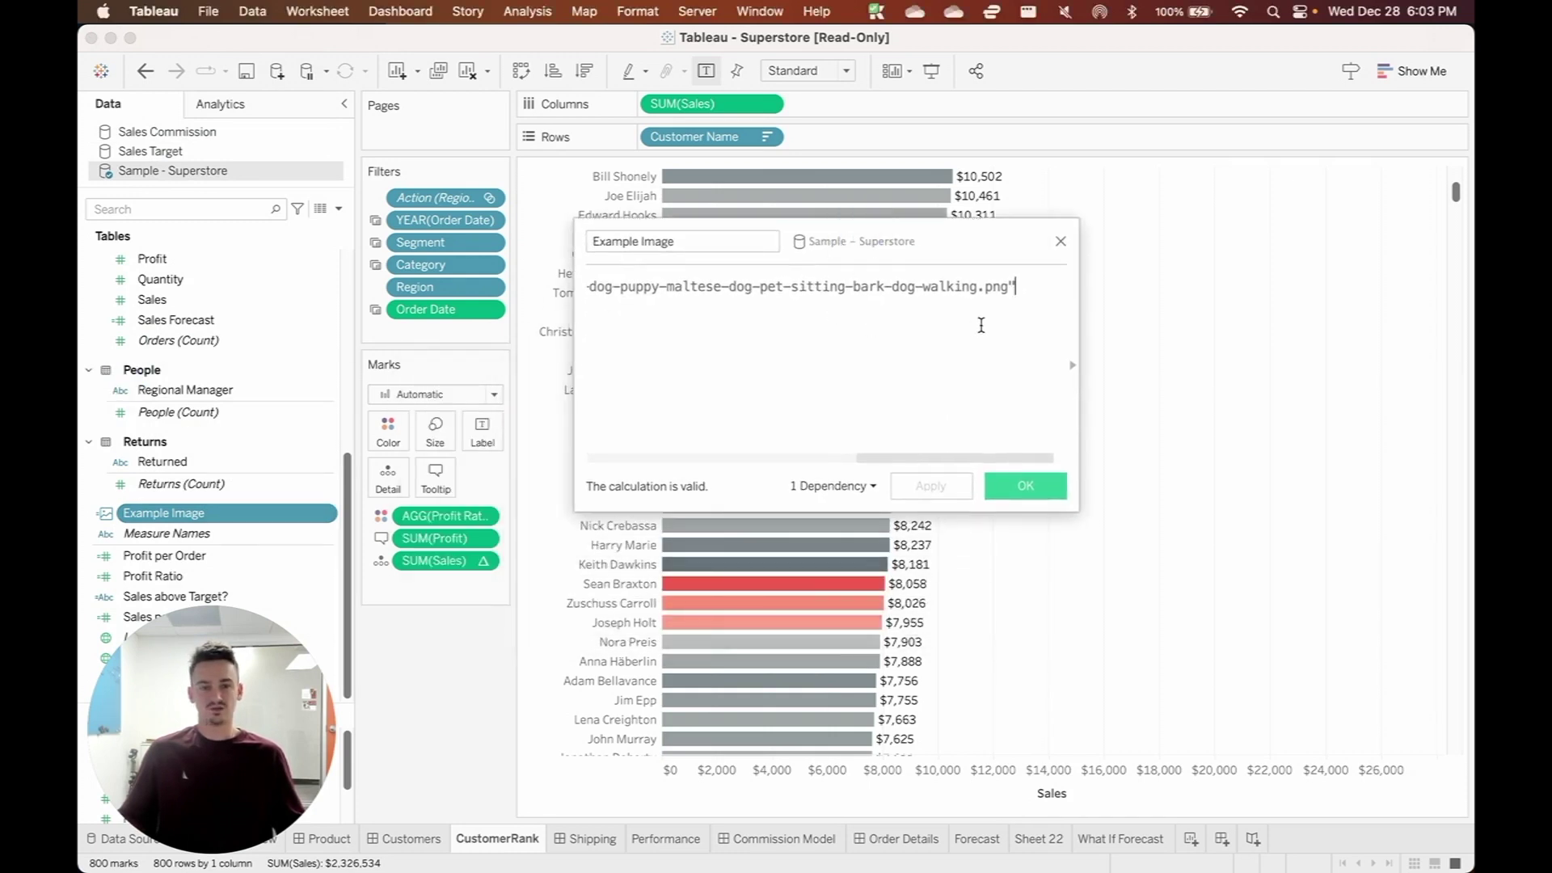
{"action": "left_click_drag", "start_coordinate": [1079, 514], "coordinate": [1306, 579]}
{"action": "left_click", "coordinate": [1268, 554]}
Step: Check Customer ID's data type menu and close it without changes
{"action": "scroll", "coordinate": [189, 311], "scroll_direction": "up", "scroll_amount": 10}
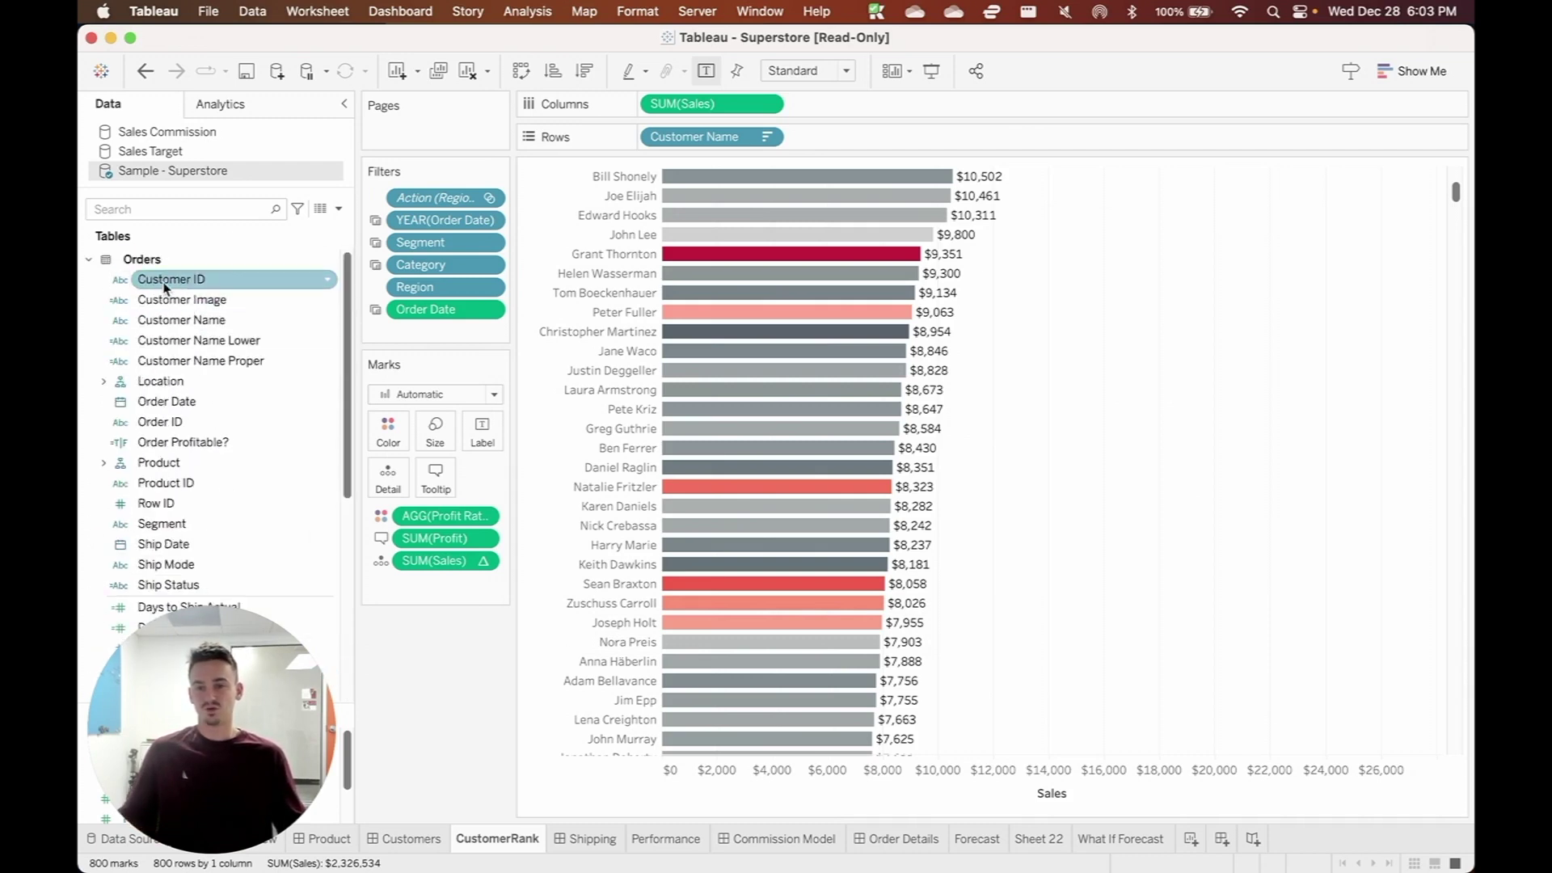
{"action": "left_click", "coordinate": [120, 280]}
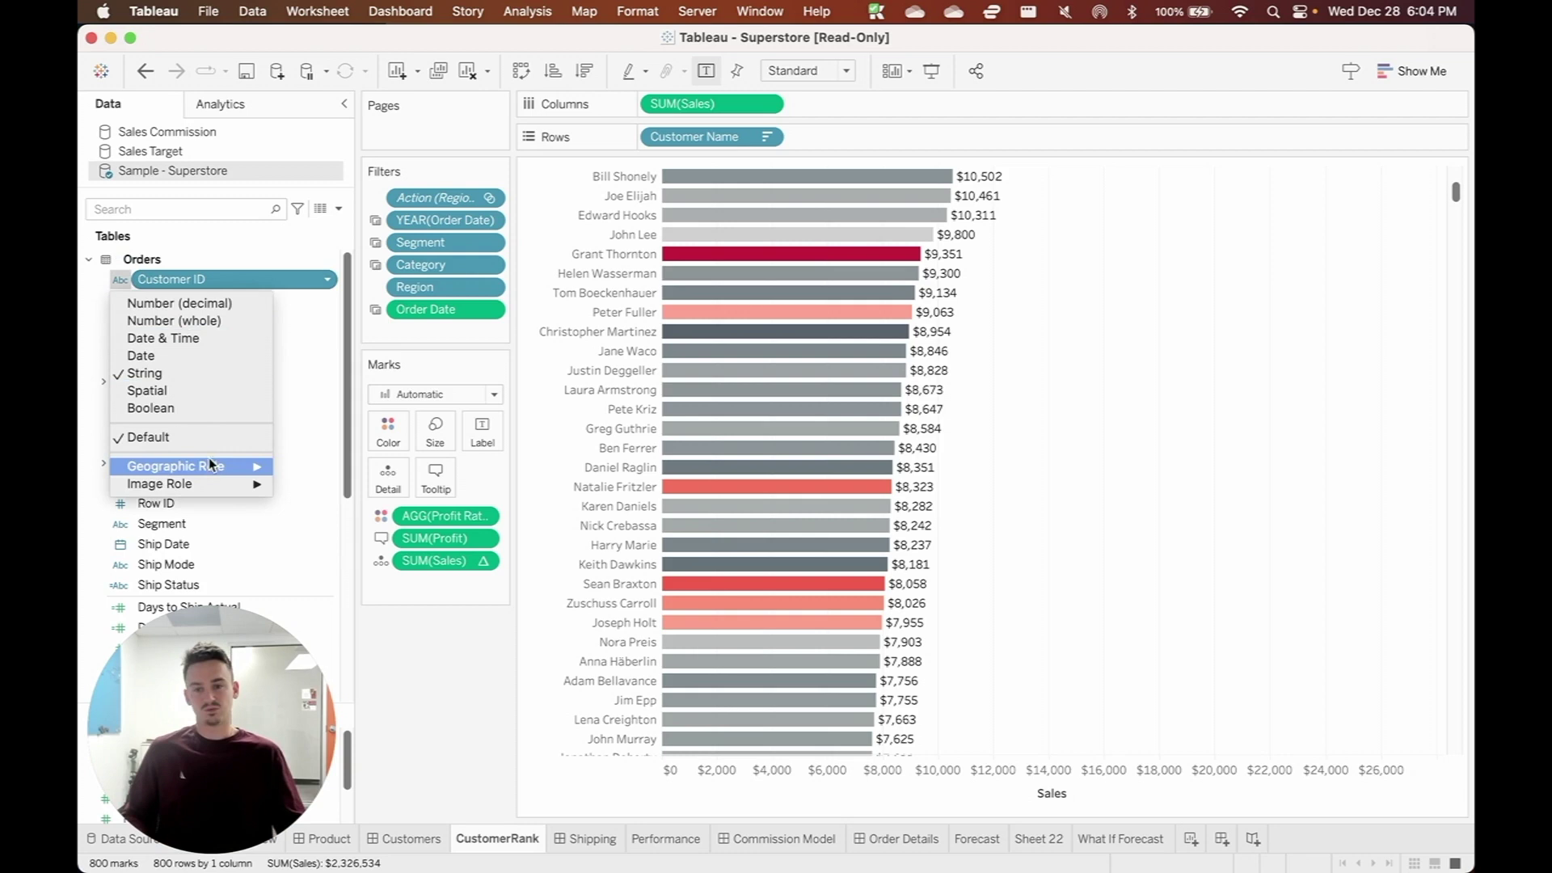
{"action": "mouse_move", "coordinate": [241, 489]}
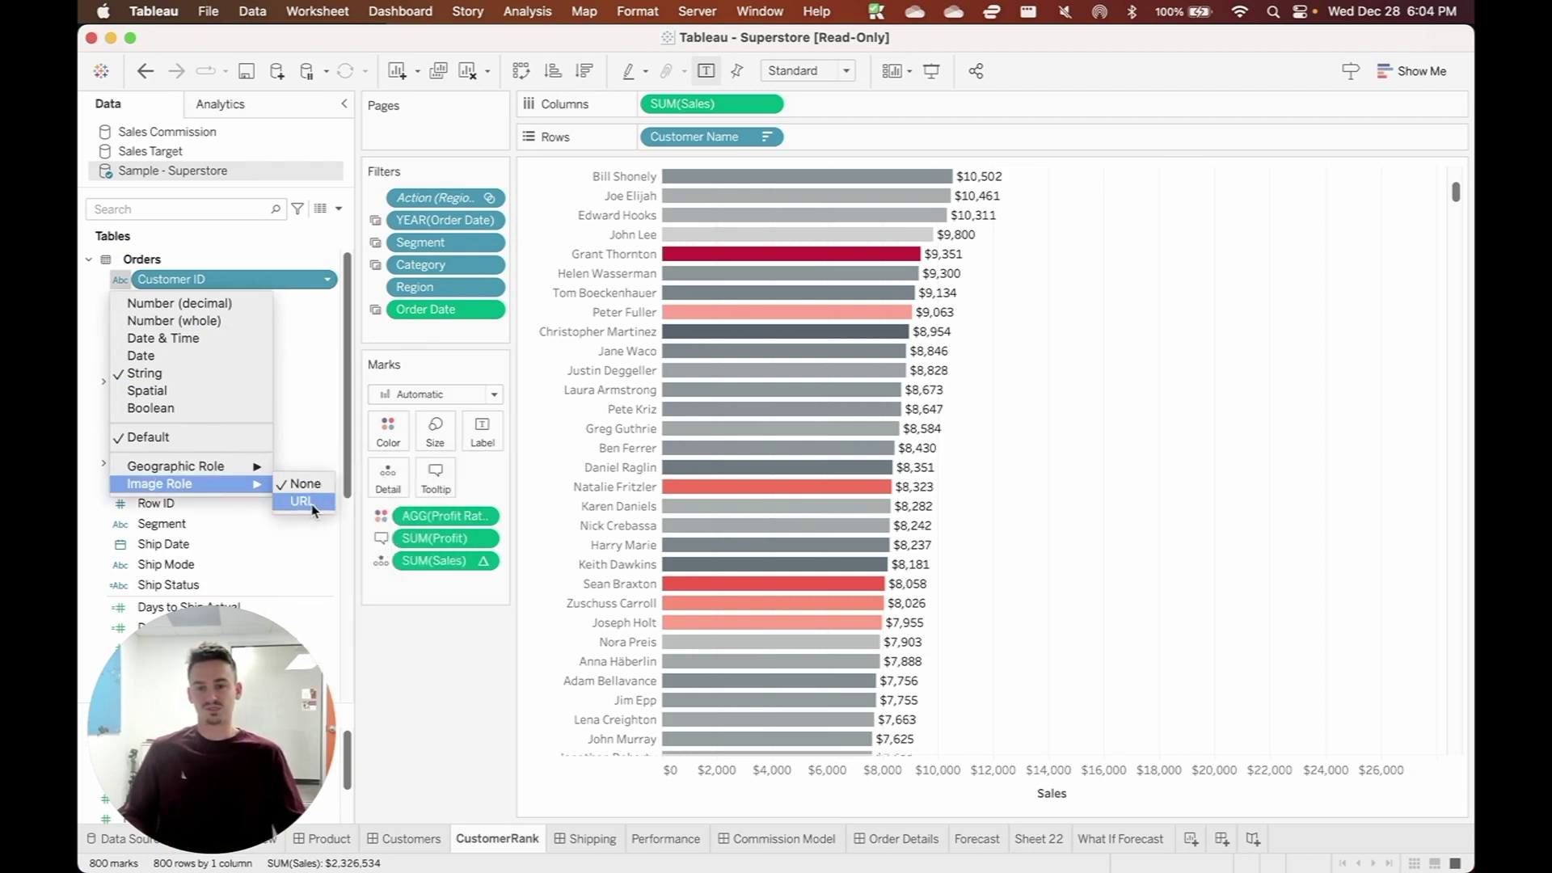
{"action": "left_click", "coordinate": [349, 356]}
{"action": "scroll", "coordinate": [296, 424], "scroll_direction": "down", "scroll_amount": 8}
{"action": "scroll", "coordinate": [296, 423], "scroll_direction": "down", "scroll_amount": 3}
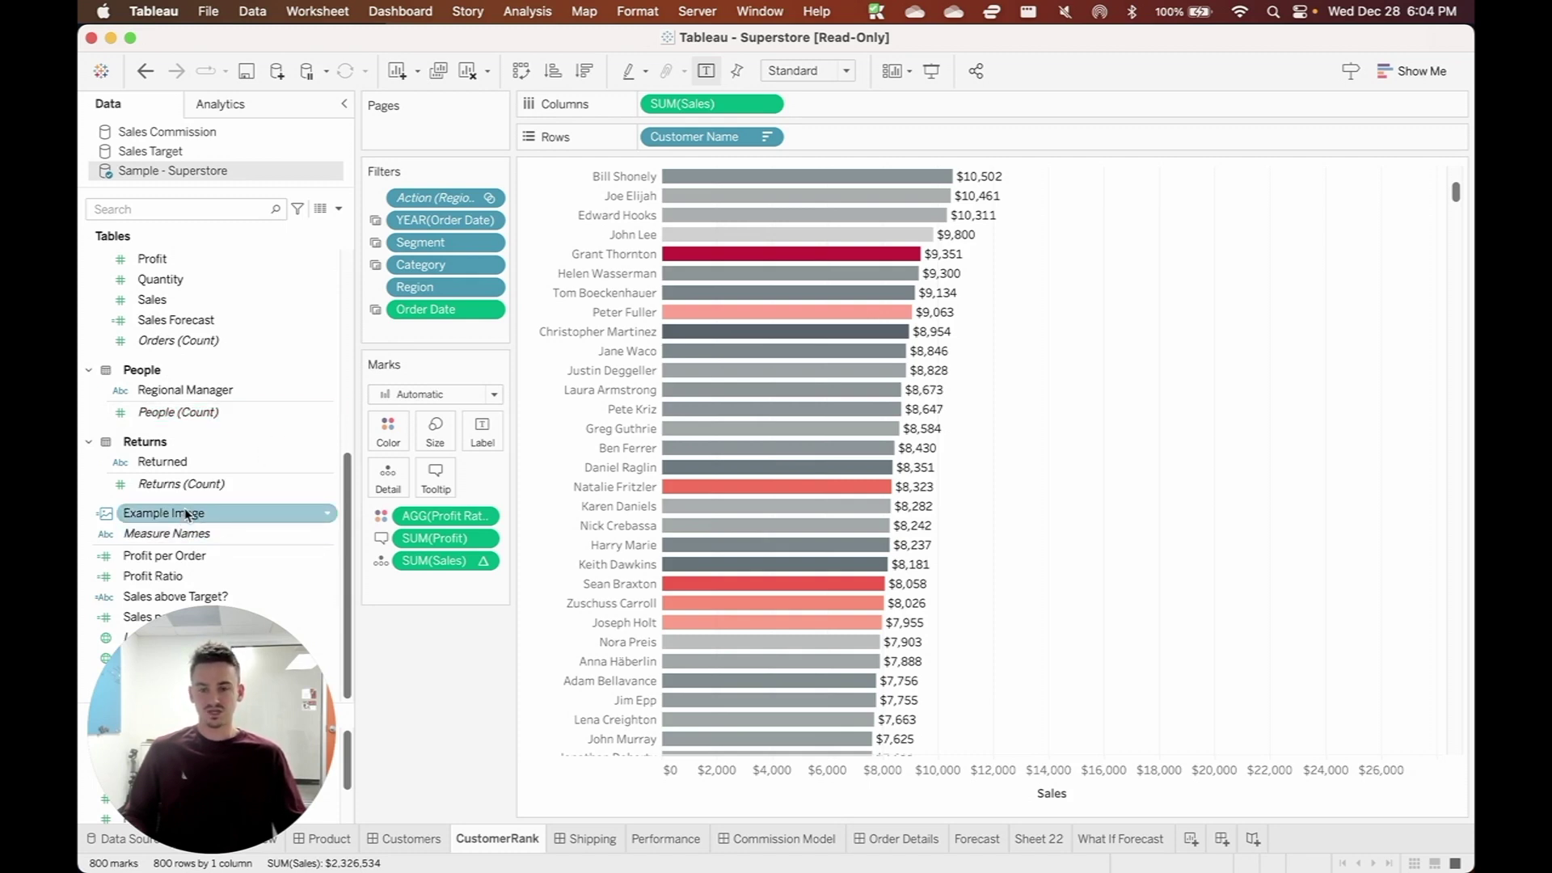
Step: Put Example Image on Columns before SUM(Sales) to show the beagle picture above the bars
{"action": "left_click_drag", "start_coordinate": [179, 523], "coordinate": [643, 97]}
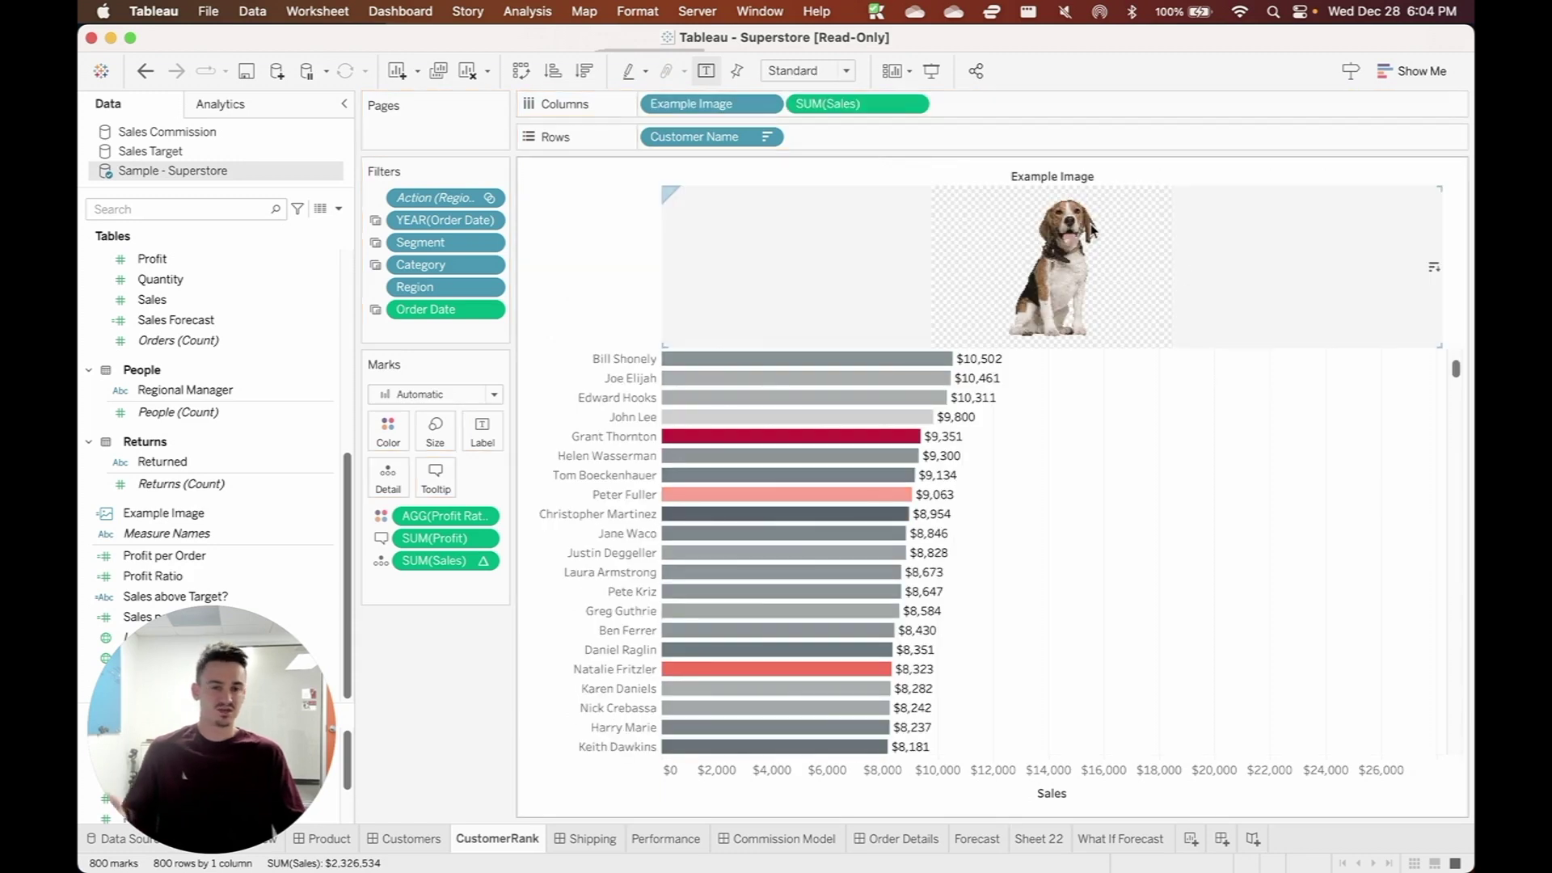
{"action": "mouse_move", "coordinate": [1078, 228]}
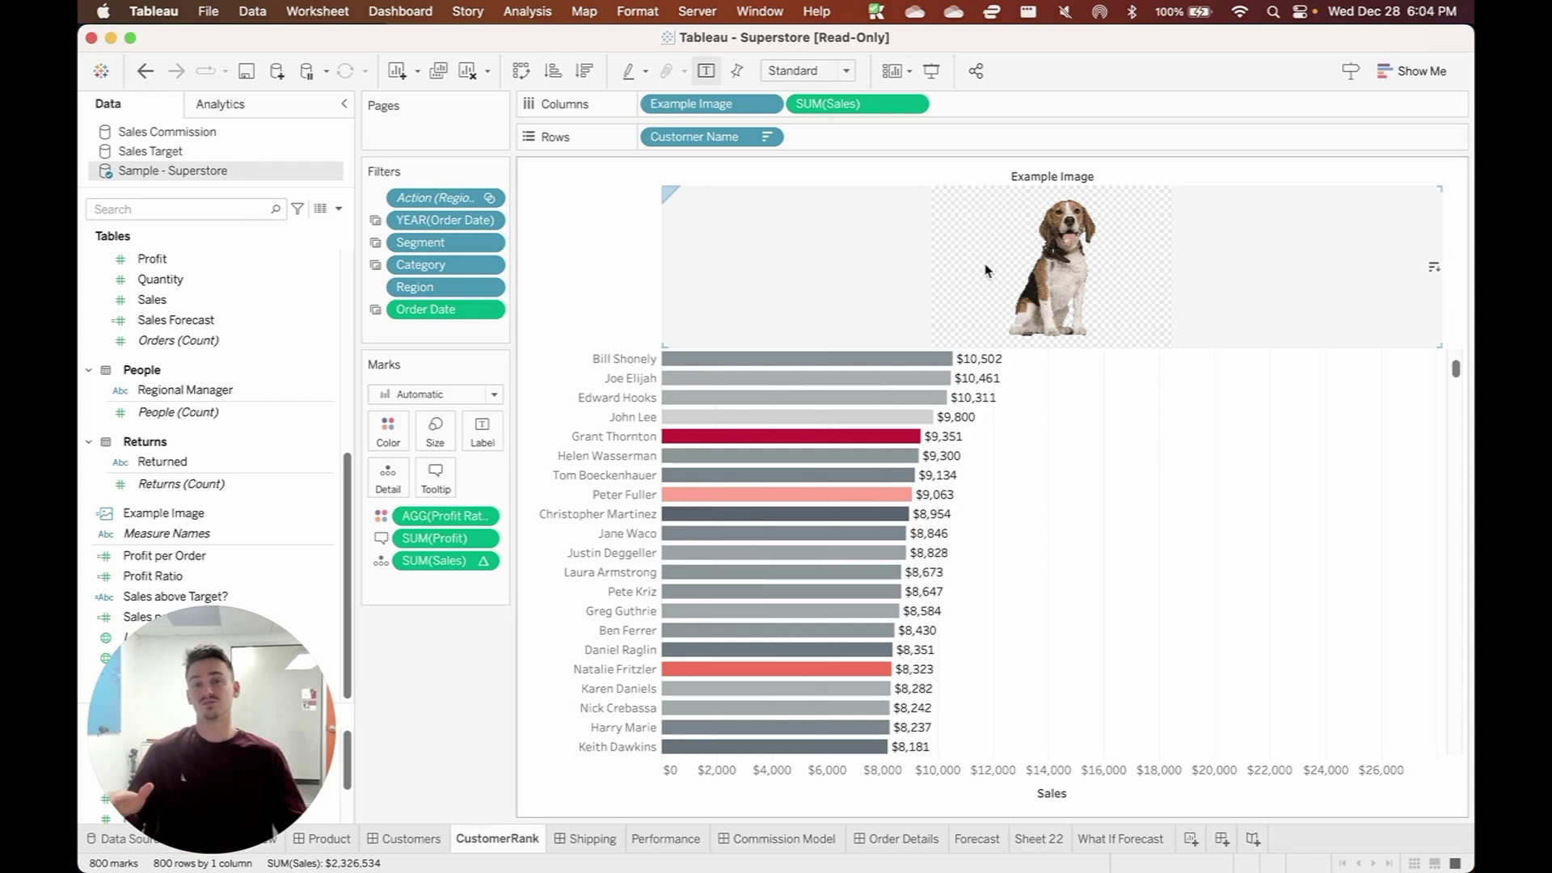
{"action": "mouse_move", "coordinate": [985, 270]}
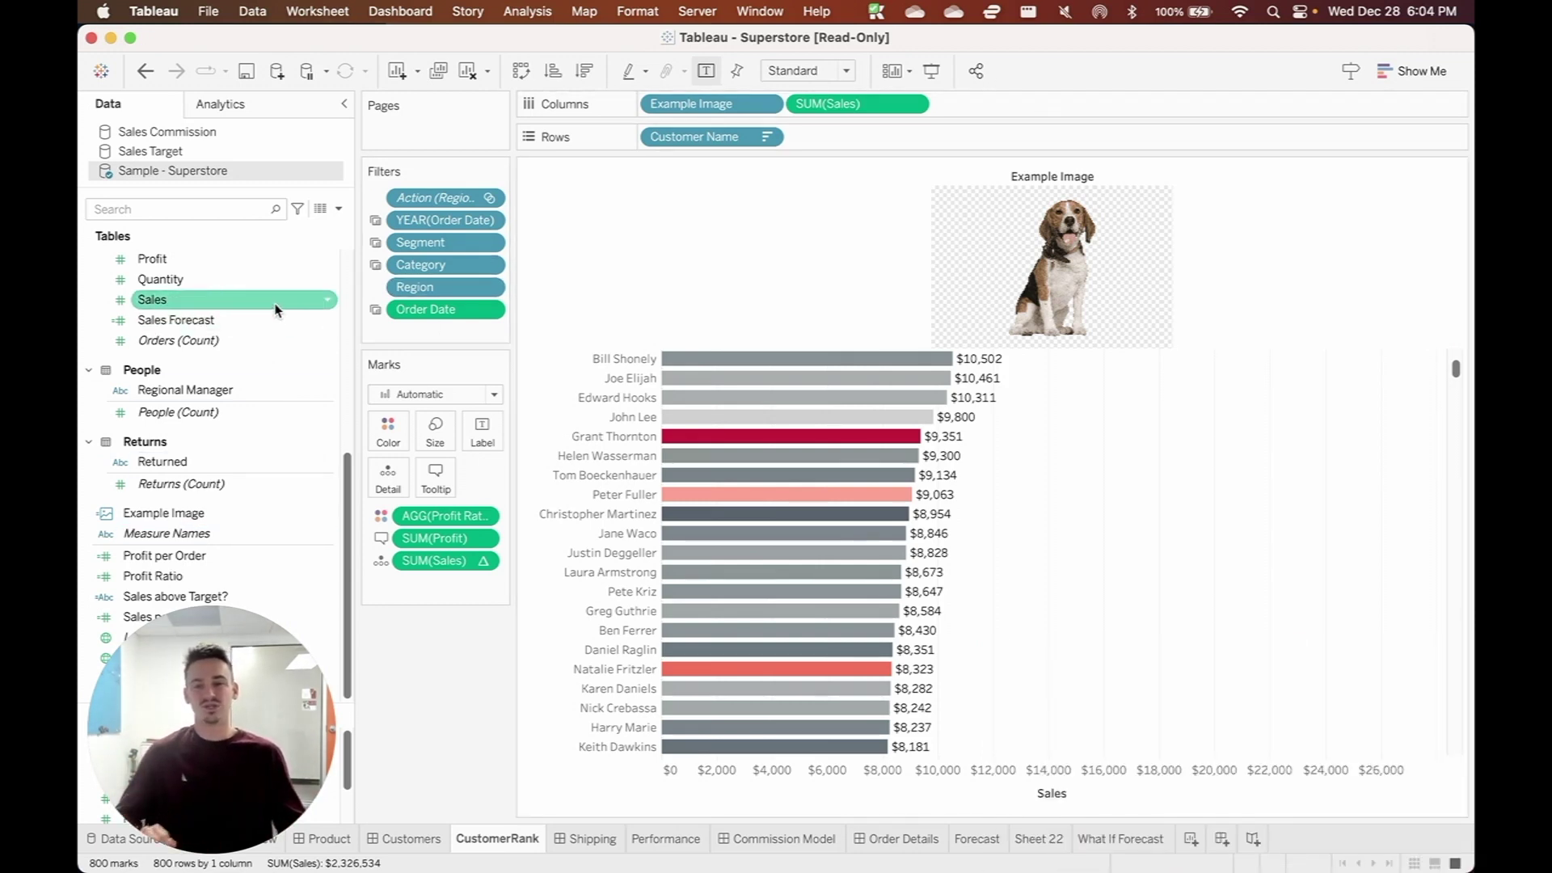
{"action": "scroll", "coordinate": [275, 310], "scroll_direction": "up", "scroll_amount": 10}
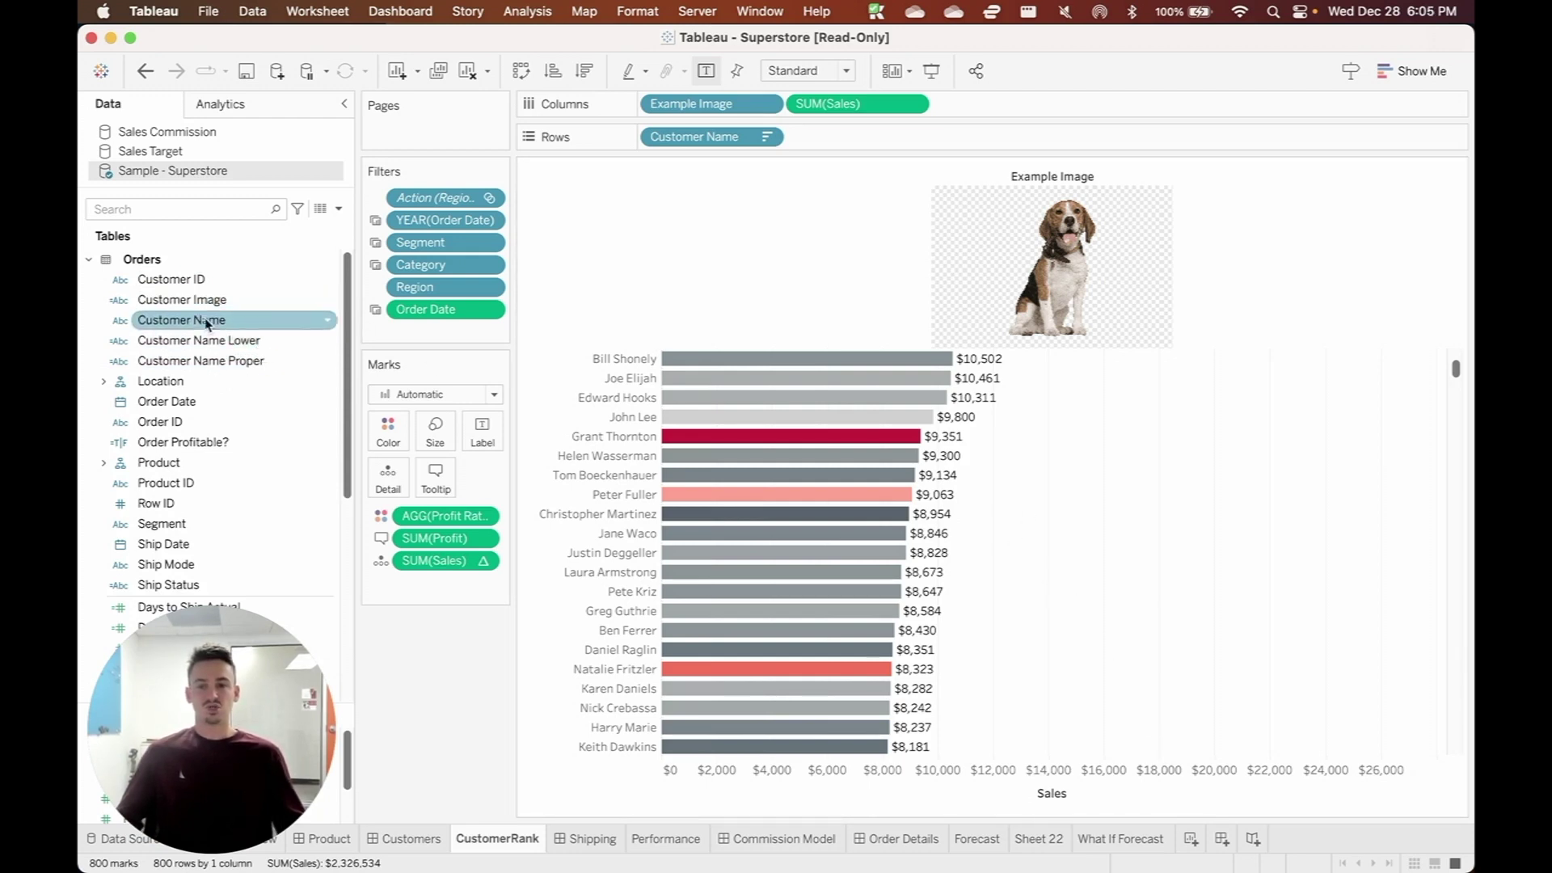
Step: Create a new worksheet listing Customer Name on Rows
{"action": "left_click", "coordinate": [1188, 839]}
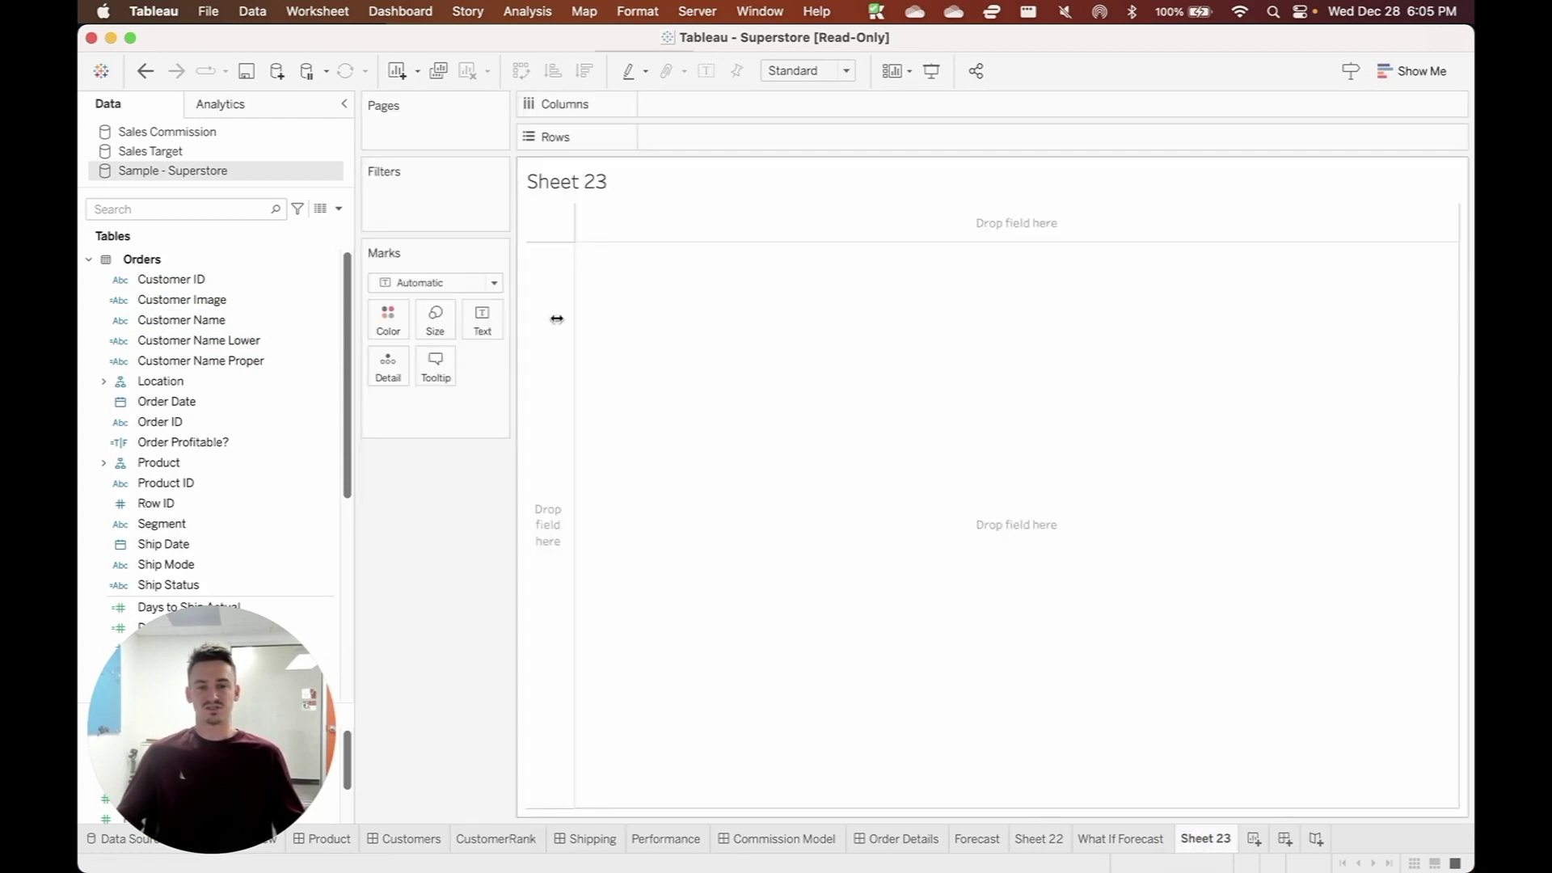
{"action": "left_click", "coordinate": [231, 300]}
{"action": "left_click", "coordinate": [222, 321]}
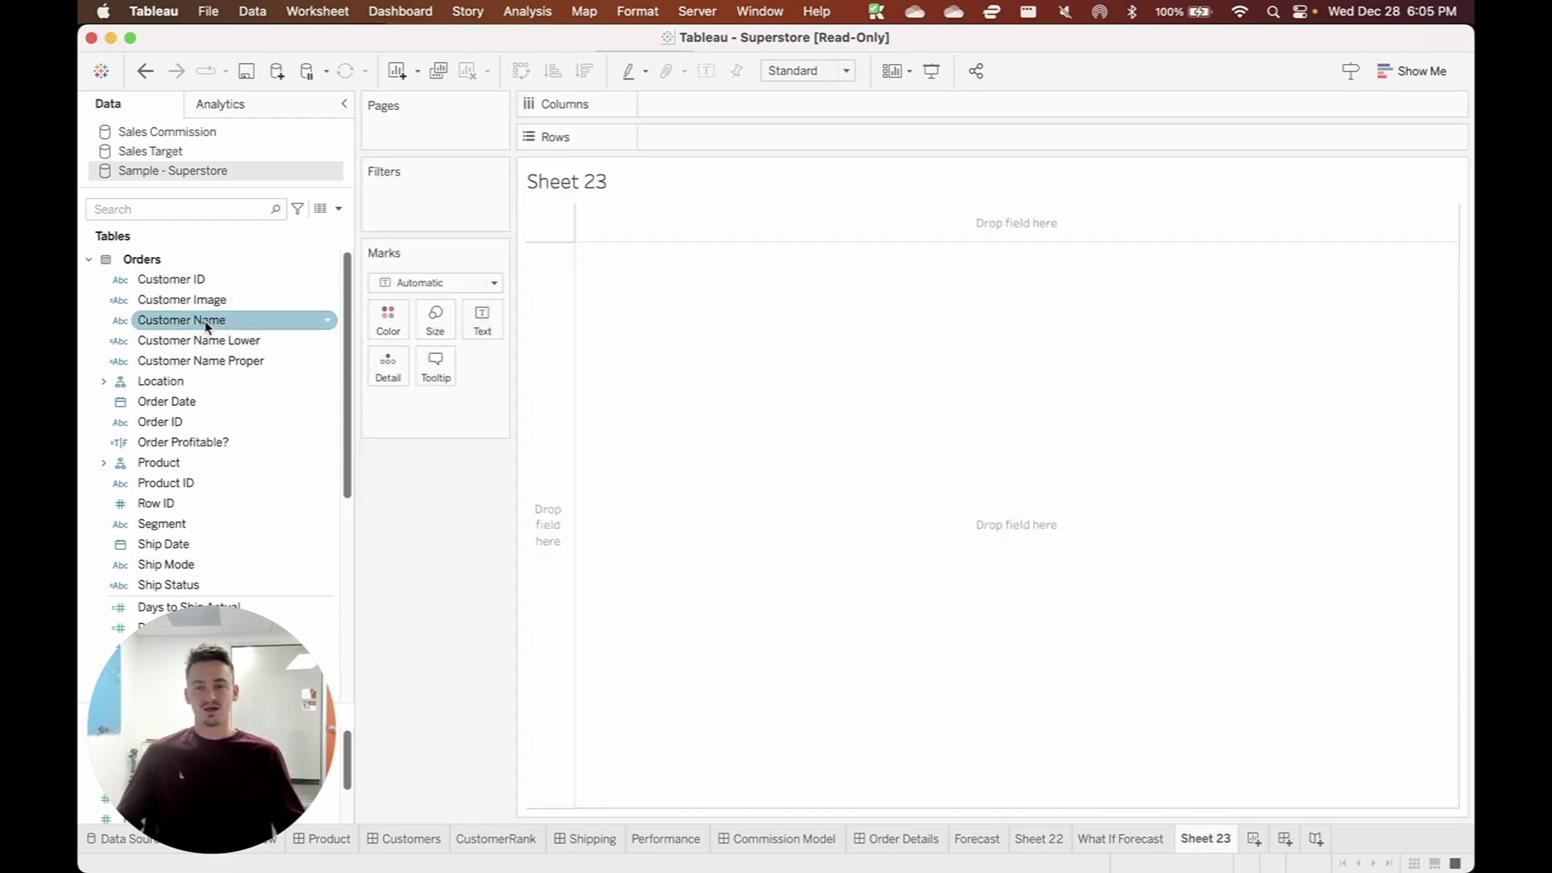
{"action": "left_click_drag", "start_coordinate": [205, 325], "coordinate": [695, 137]}
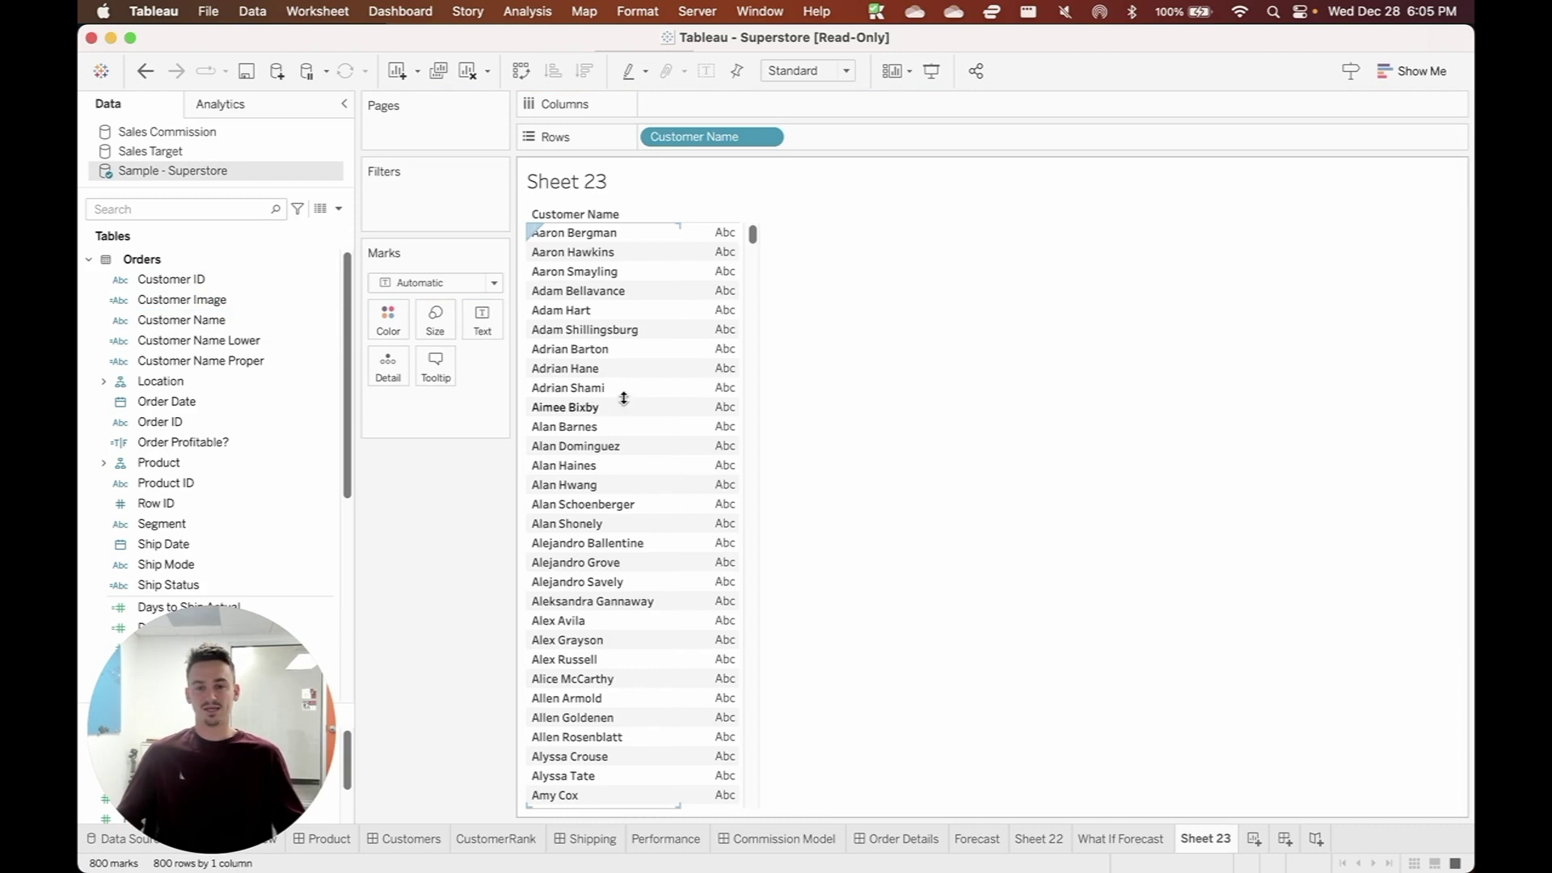
{"action": "scroll", "coordinate": [614, 650], "scroll_direction": "down", "scroll_amount": 3}
{"action": "scroll", "coordinate": [614, 649], "scroll_direction": "up", "scroll_amount": 3}
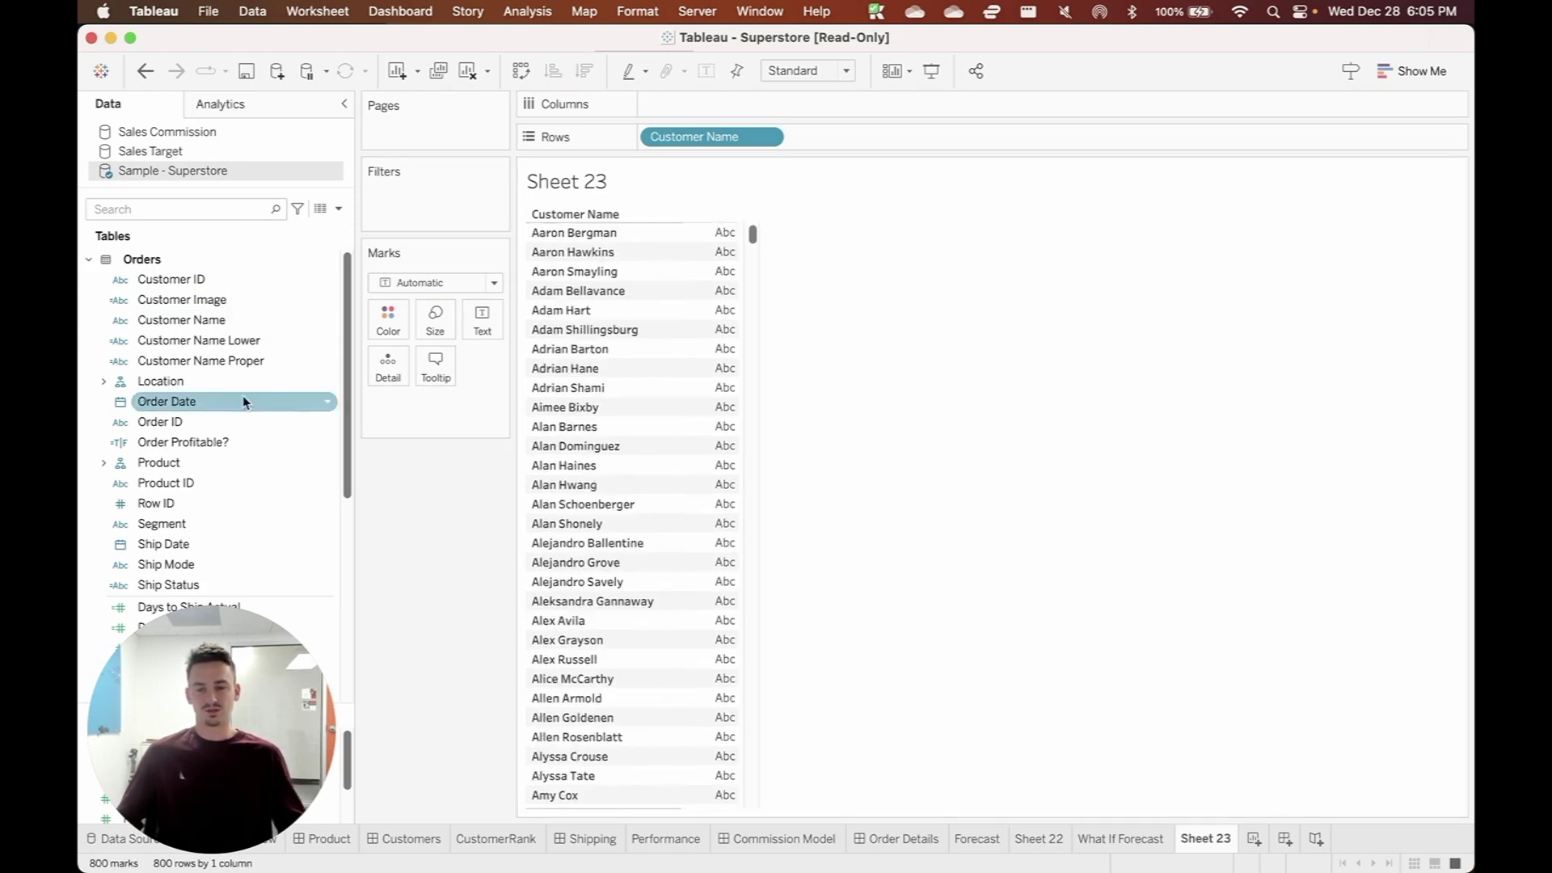
Step: Replace Customer Name on Rows with Customer Name Lower, showing lowercase names
{"action": "left_click", "coordinate": [235, 341]}
{"action": "left_click_drag", "start_coordinate": [218, 344], "coordinate": [921, 136]}
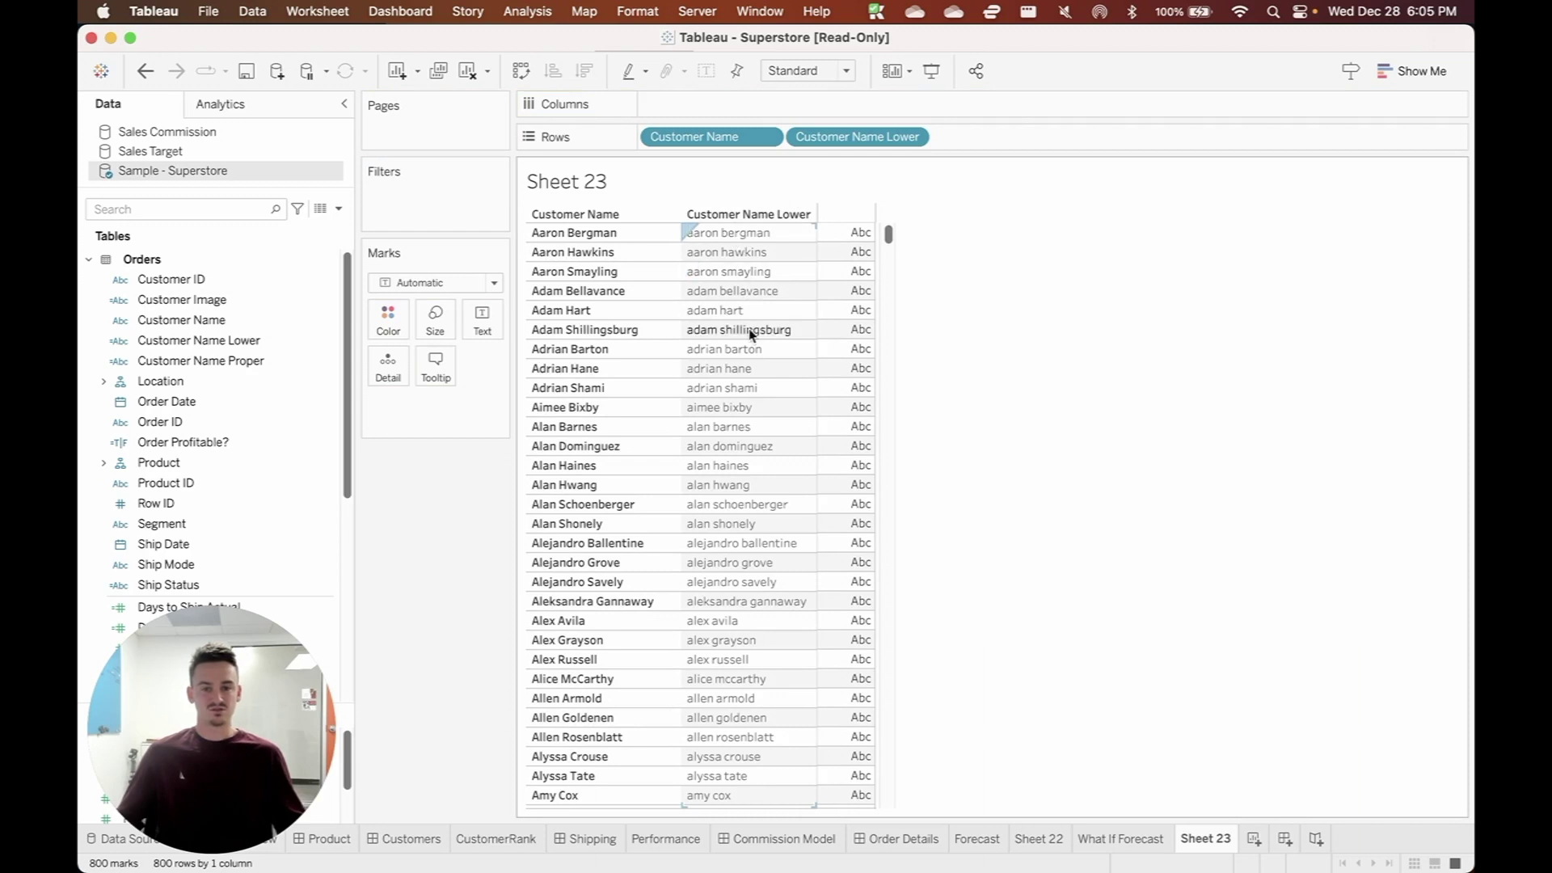
{"action": "left_click_drag", "start_coordinate": [728, 137], "coordinate": [727, 52]}
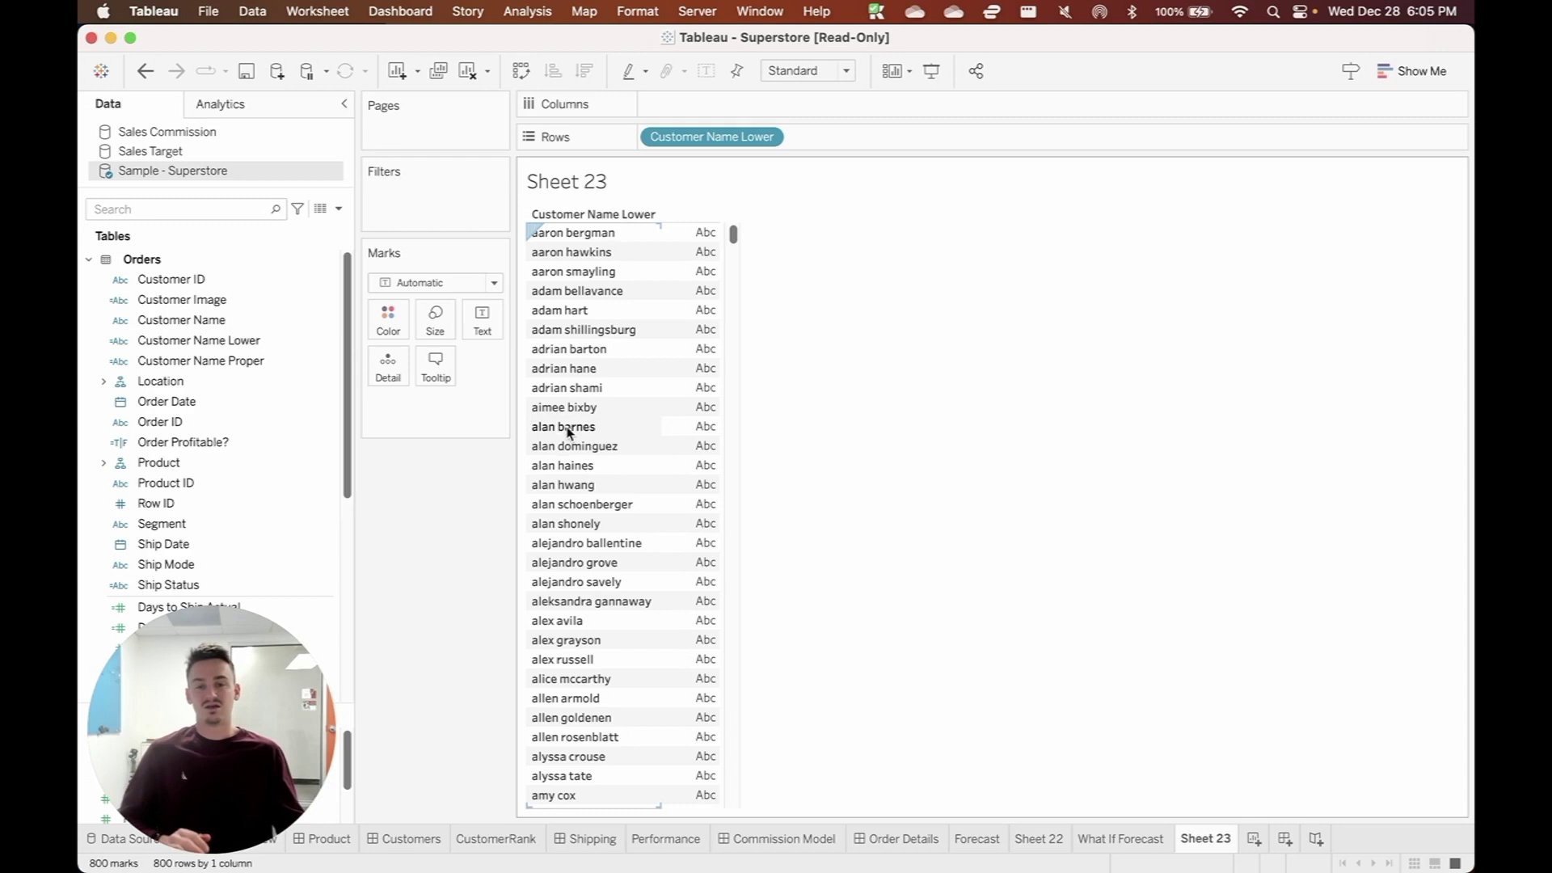
{"action": "scroll", "coordinate": [573, 486], "scroll_direction": "down", "scroll_amount": 1}
{"action": "scroll", "coordinate": [572, 487], "scroll_direction": "down", "scroll_amount": 2}
{"action": "scroll", "coordinate": [569, 485], "scroll_direction": "up", "scroll_amount": 3}
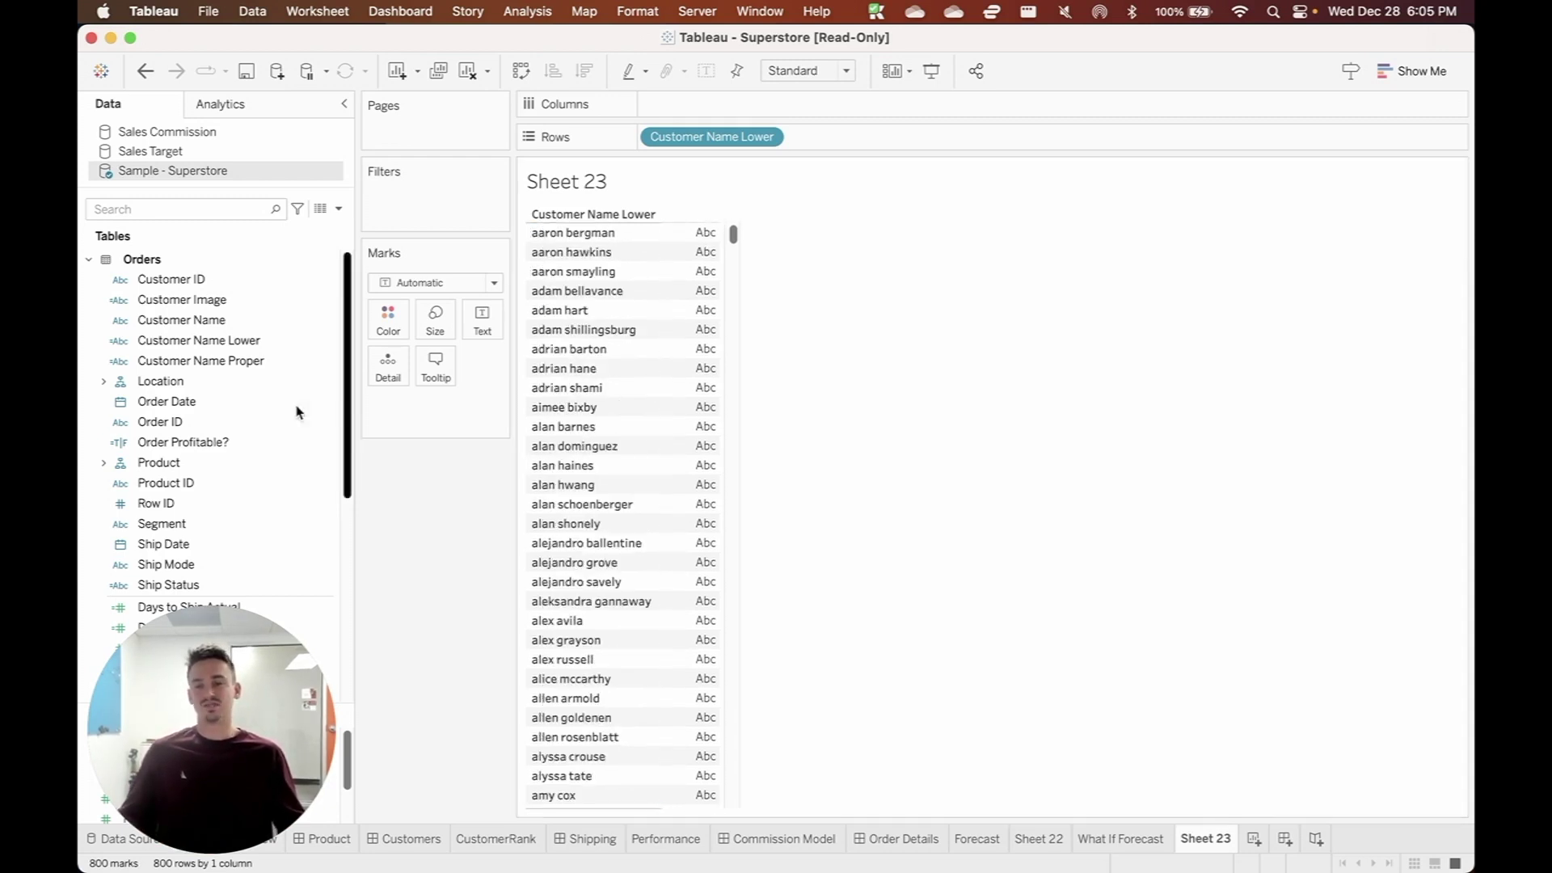
Step: Check the PROPER([Customer Name]) formula, then add Customer Name Proper to Rows beside Customer Name Lower
{"action": "left_click", "coordinate": [236, 360]}
{"action": "right_click", "coordinate": [237, 358]}
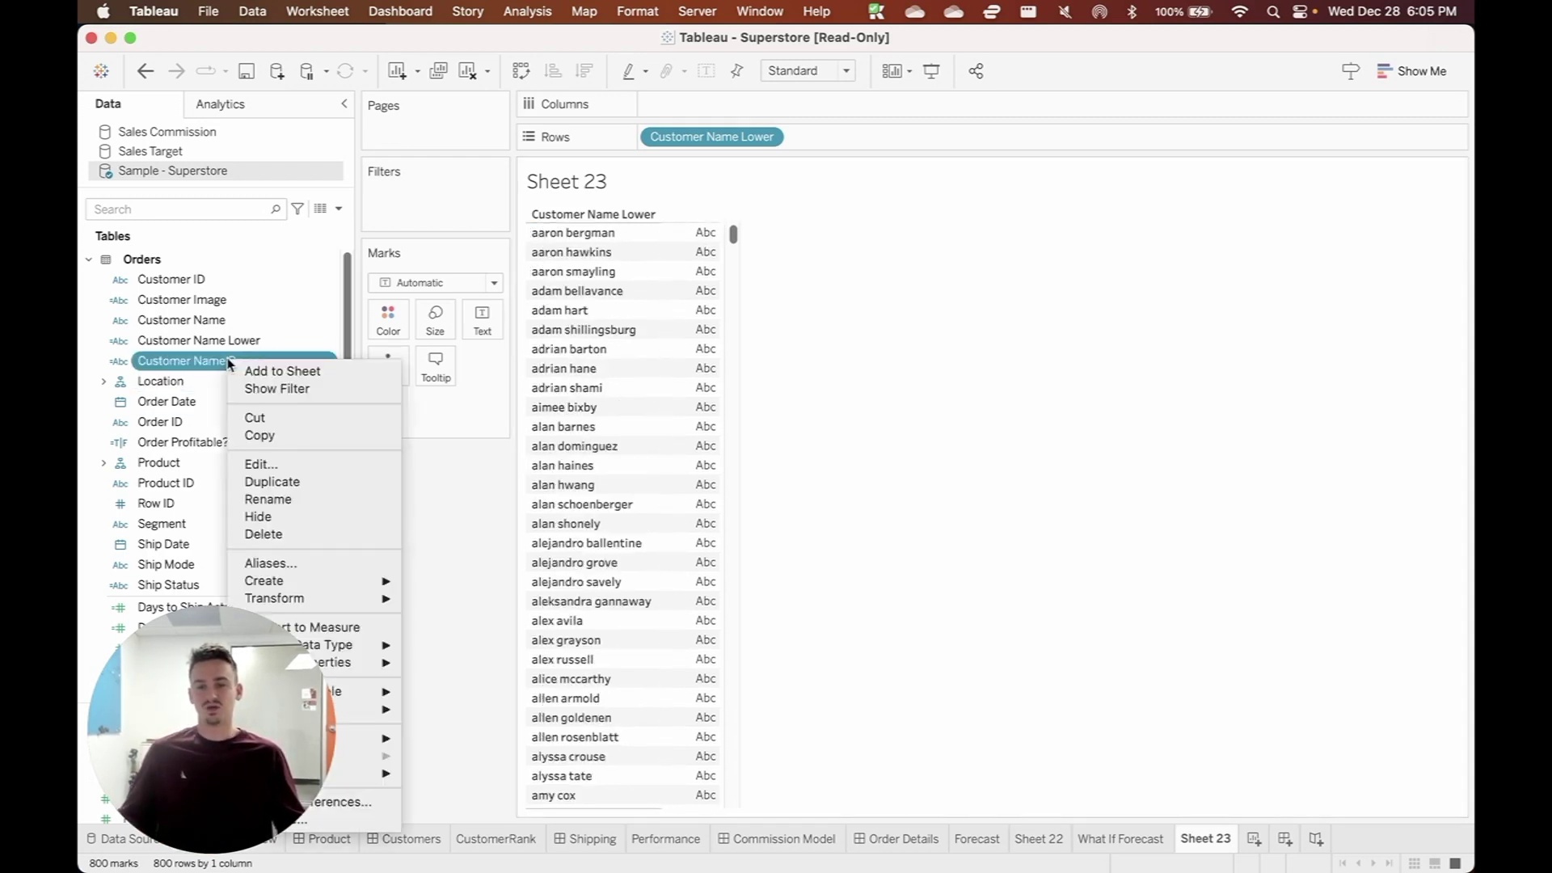
{"action": "left_click", "coordinate": [291, 464]}
{"action": "double_click", "coordinate": [605, 287]}
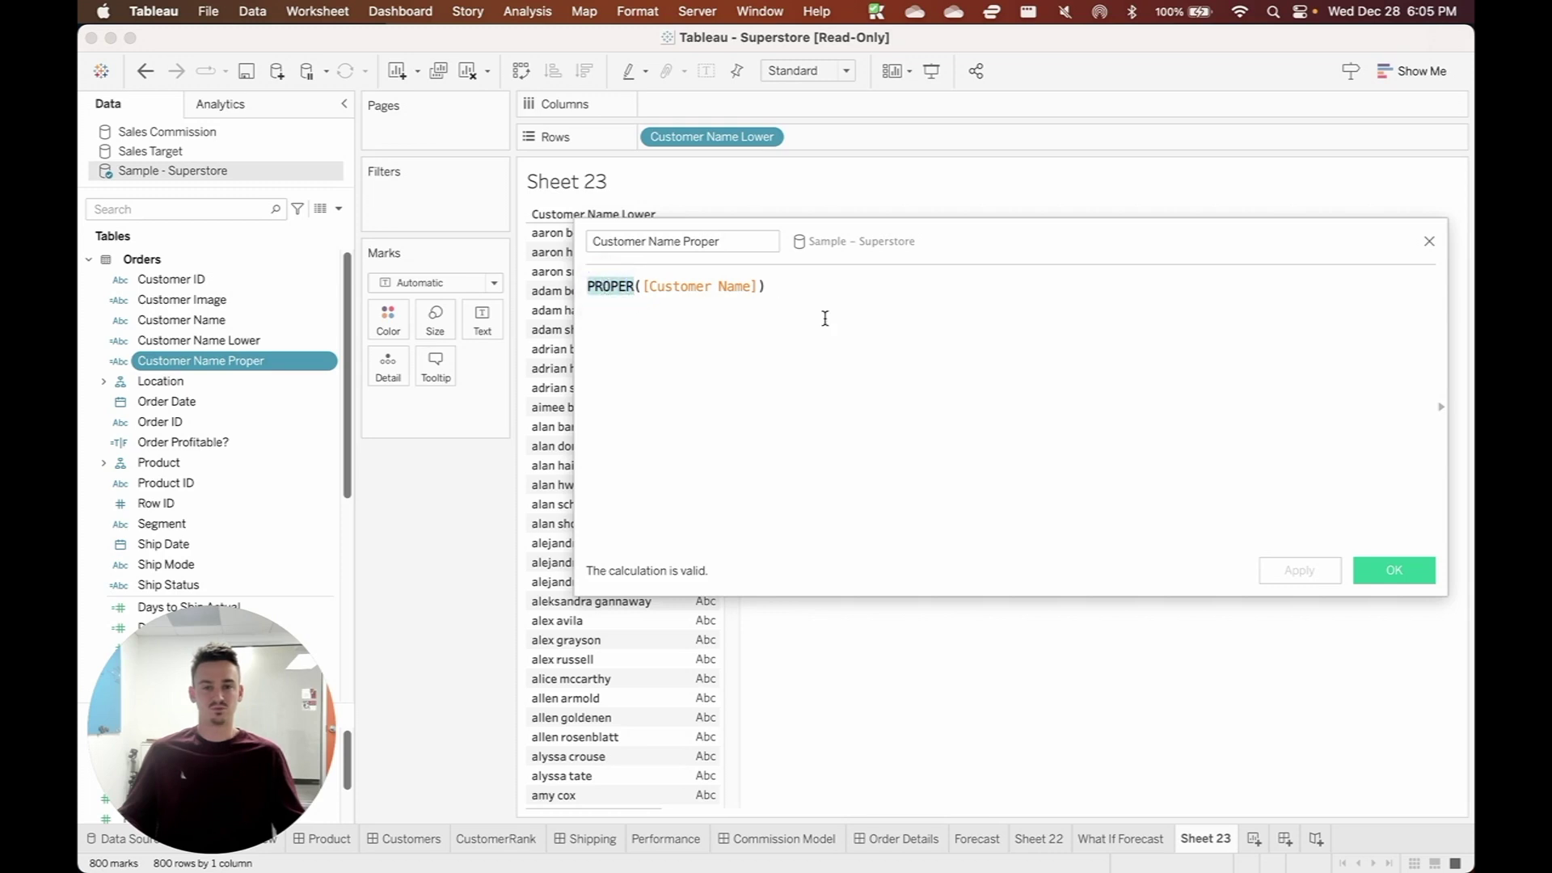
{"action": "left_click", "coordinate": [1431, 242]}
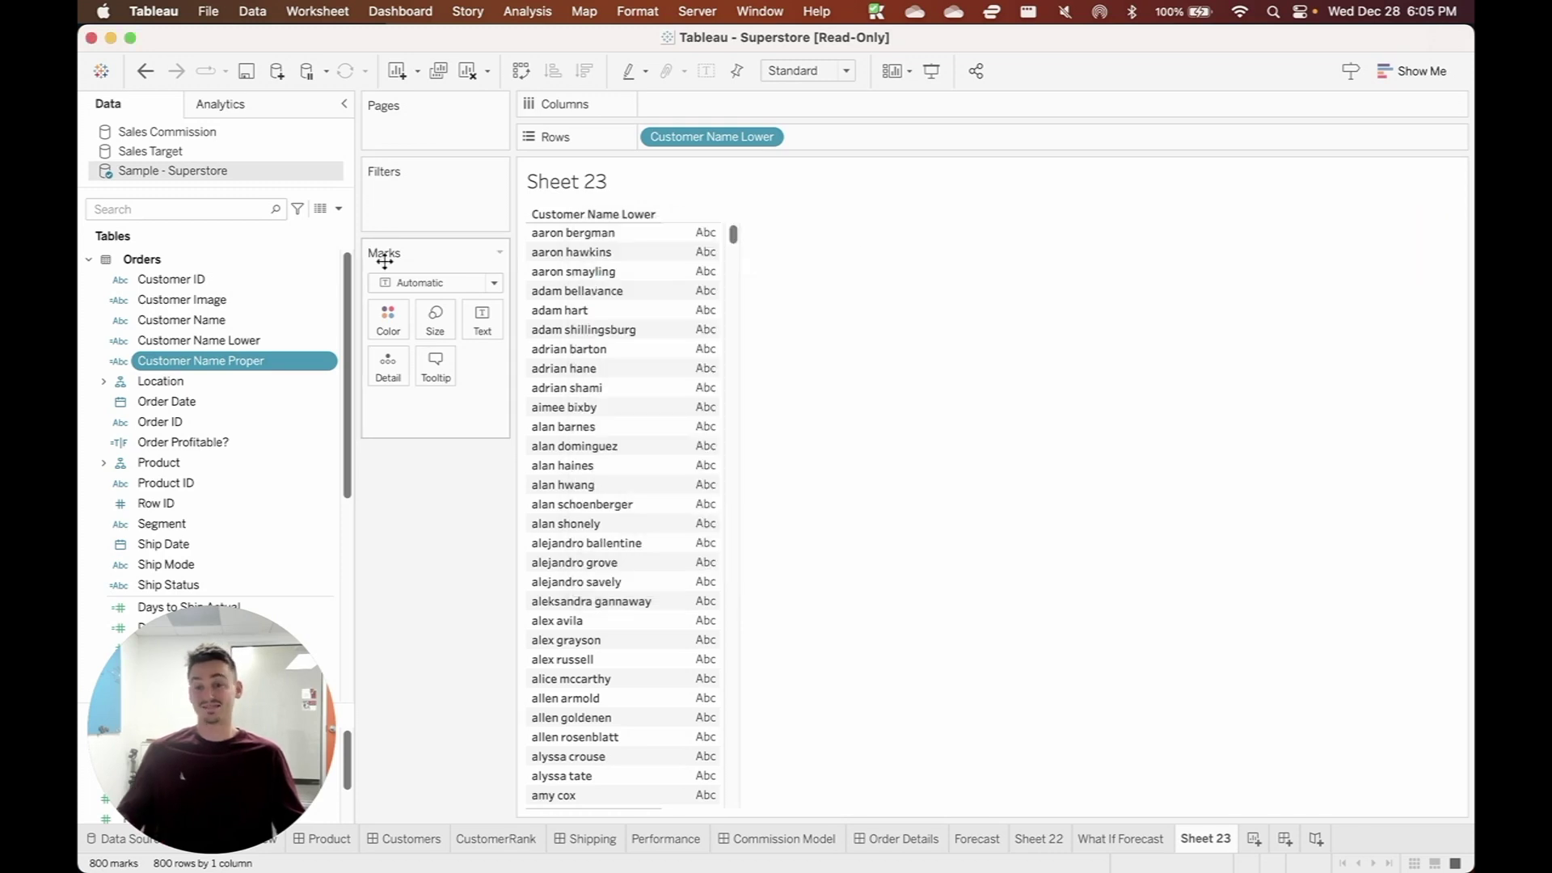
{"action": "left_click_drag", "start_coordinate": [229, 360], "coordinate": [881, 139]}
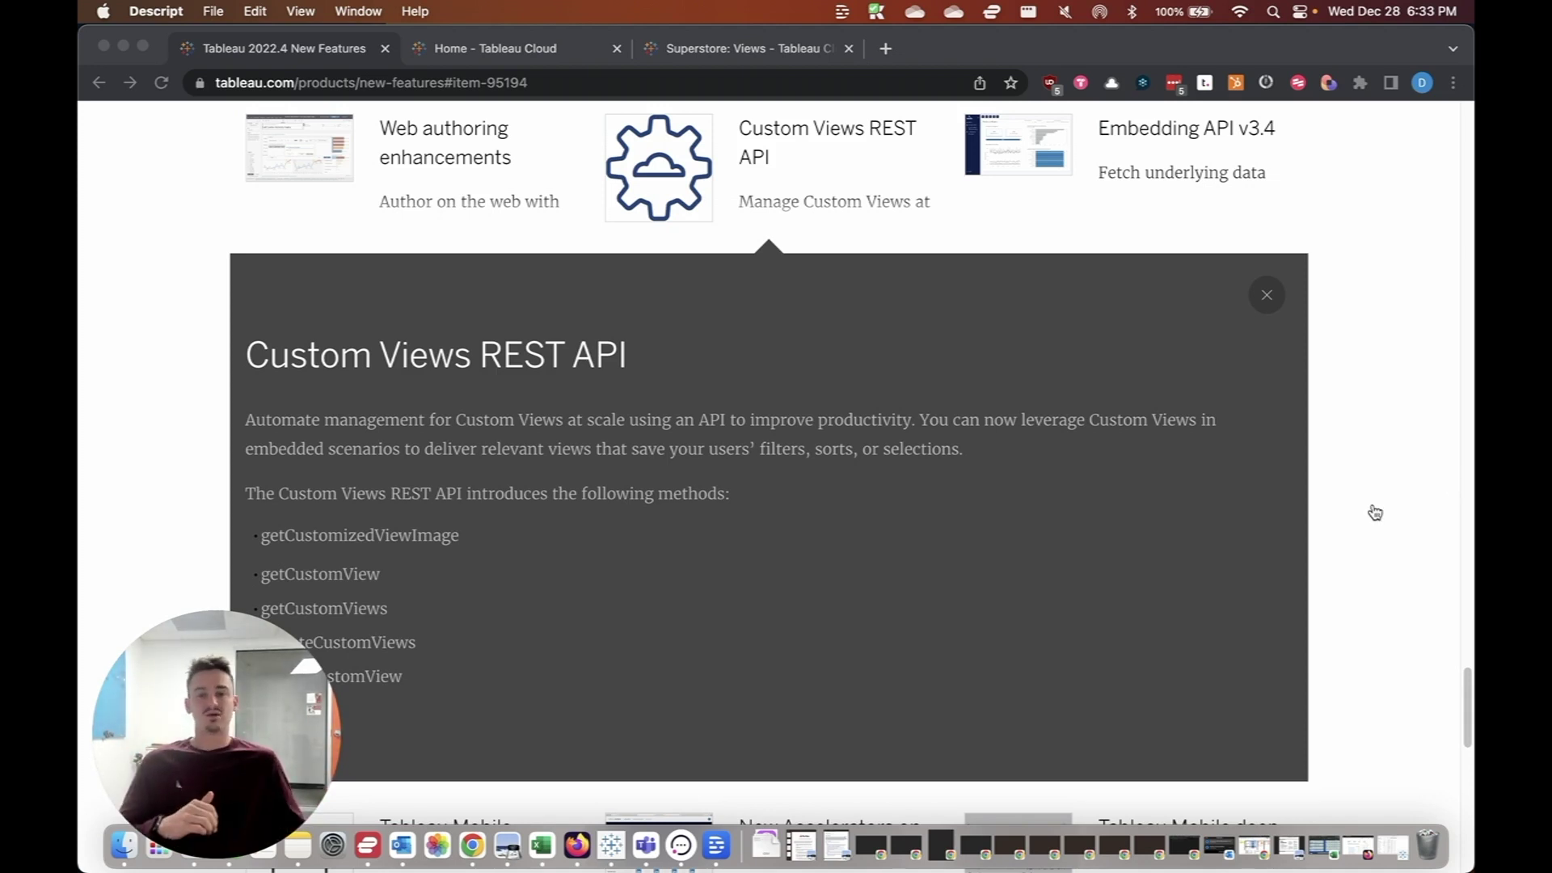
{"action": "scroll", "coordinate": [868, 492], "scroll_direction": "down", "scroll_amount": 1}
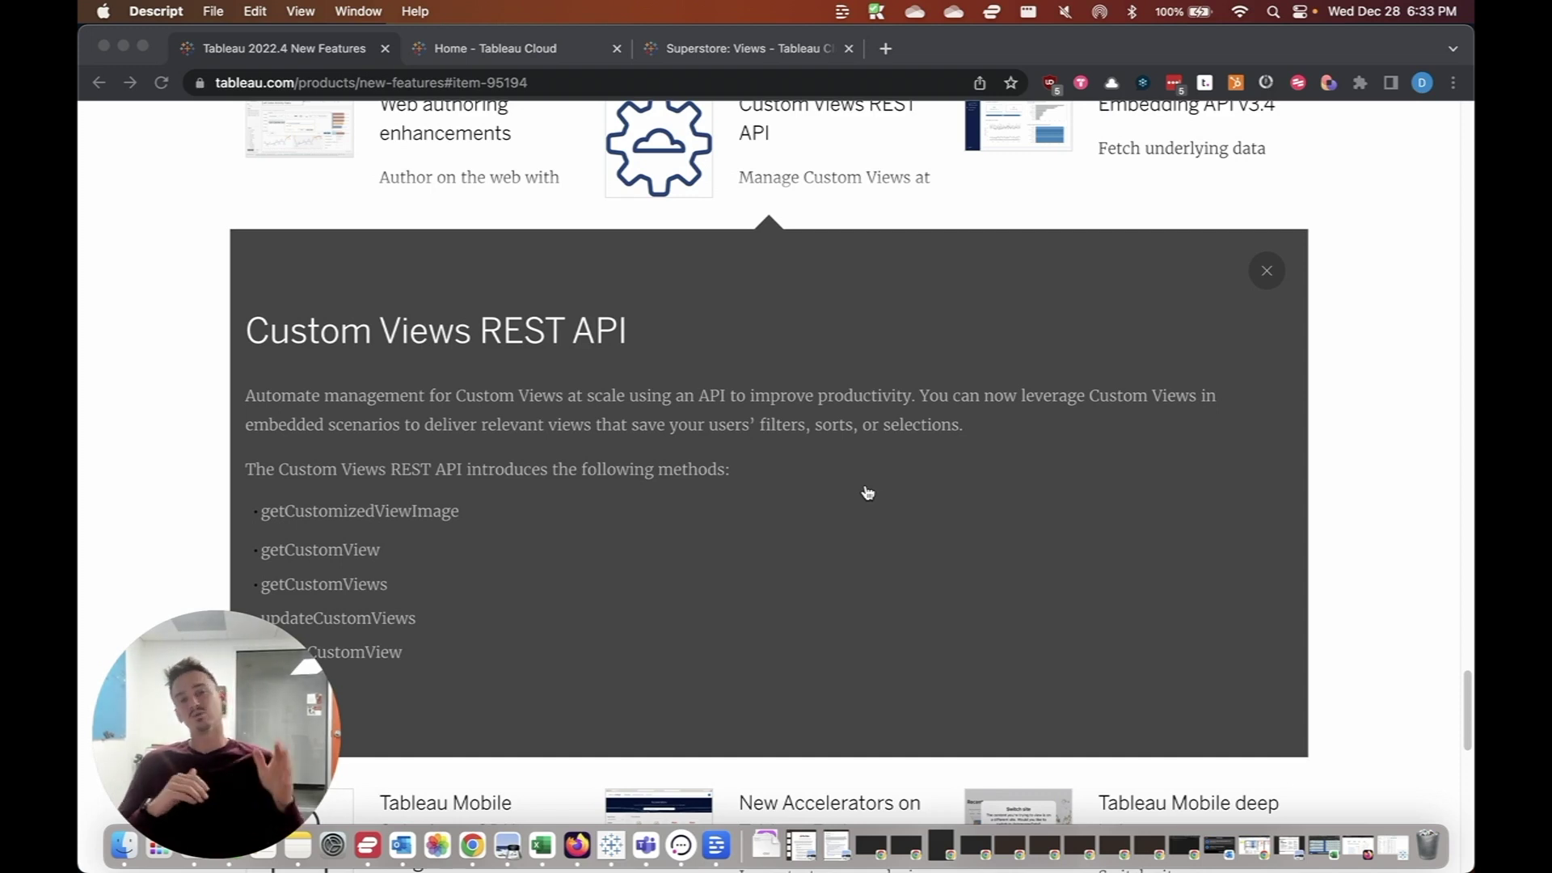
{"action": "scroll", "coordinate": [867, 492], "scroll_direction": "up", "scroll_amount": 1}
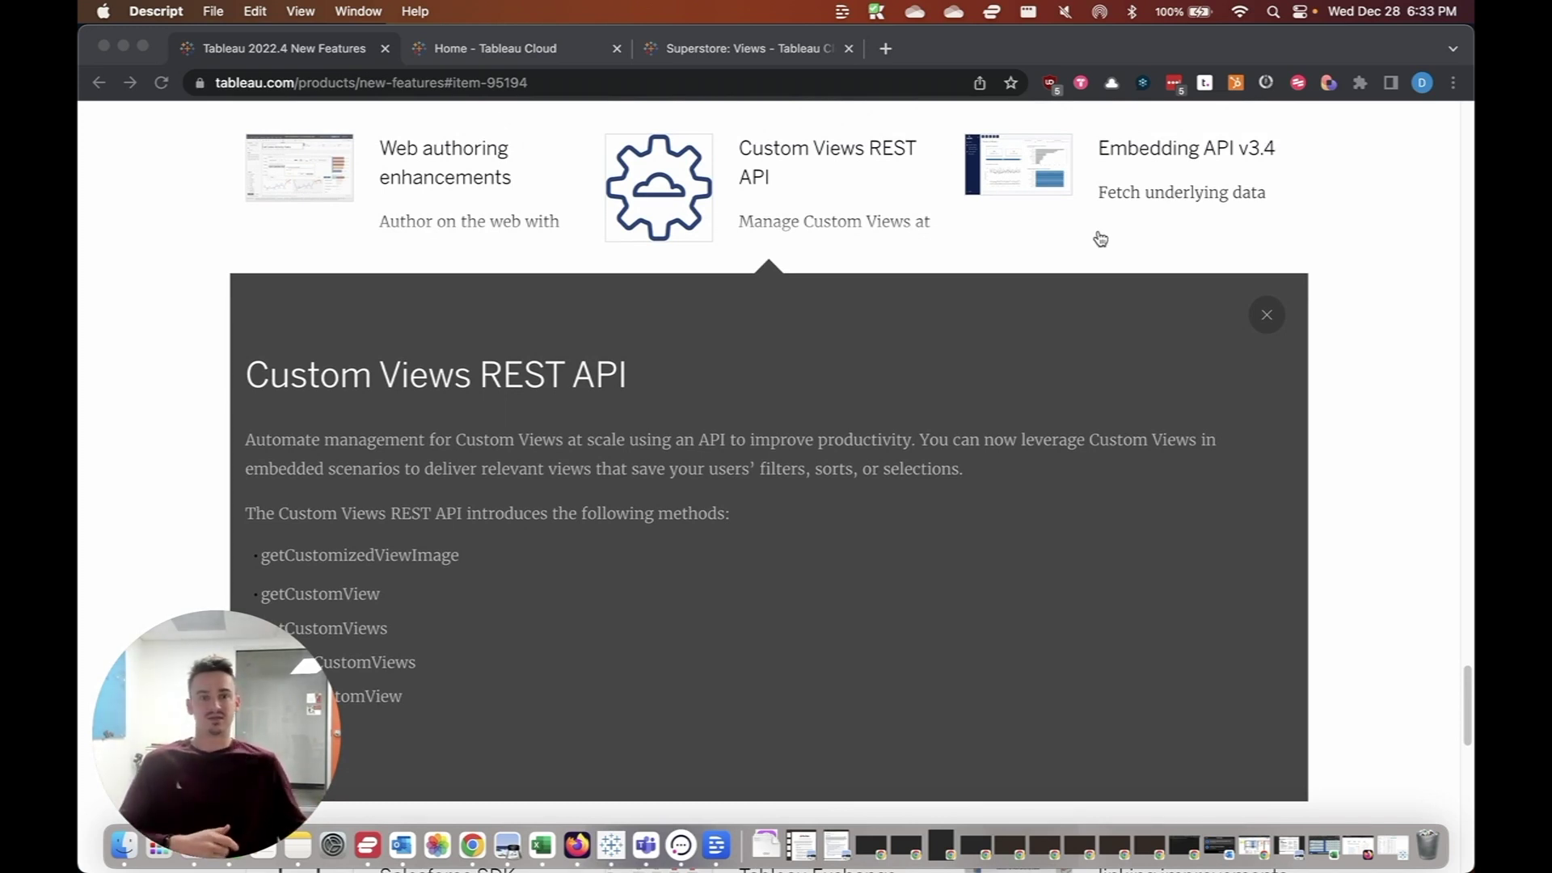
Step: Show the Embedding API v3.4 details on the 2022.4 New Features page in Chrome
{"action": "left_click", "coordinate": [1133, 197]}
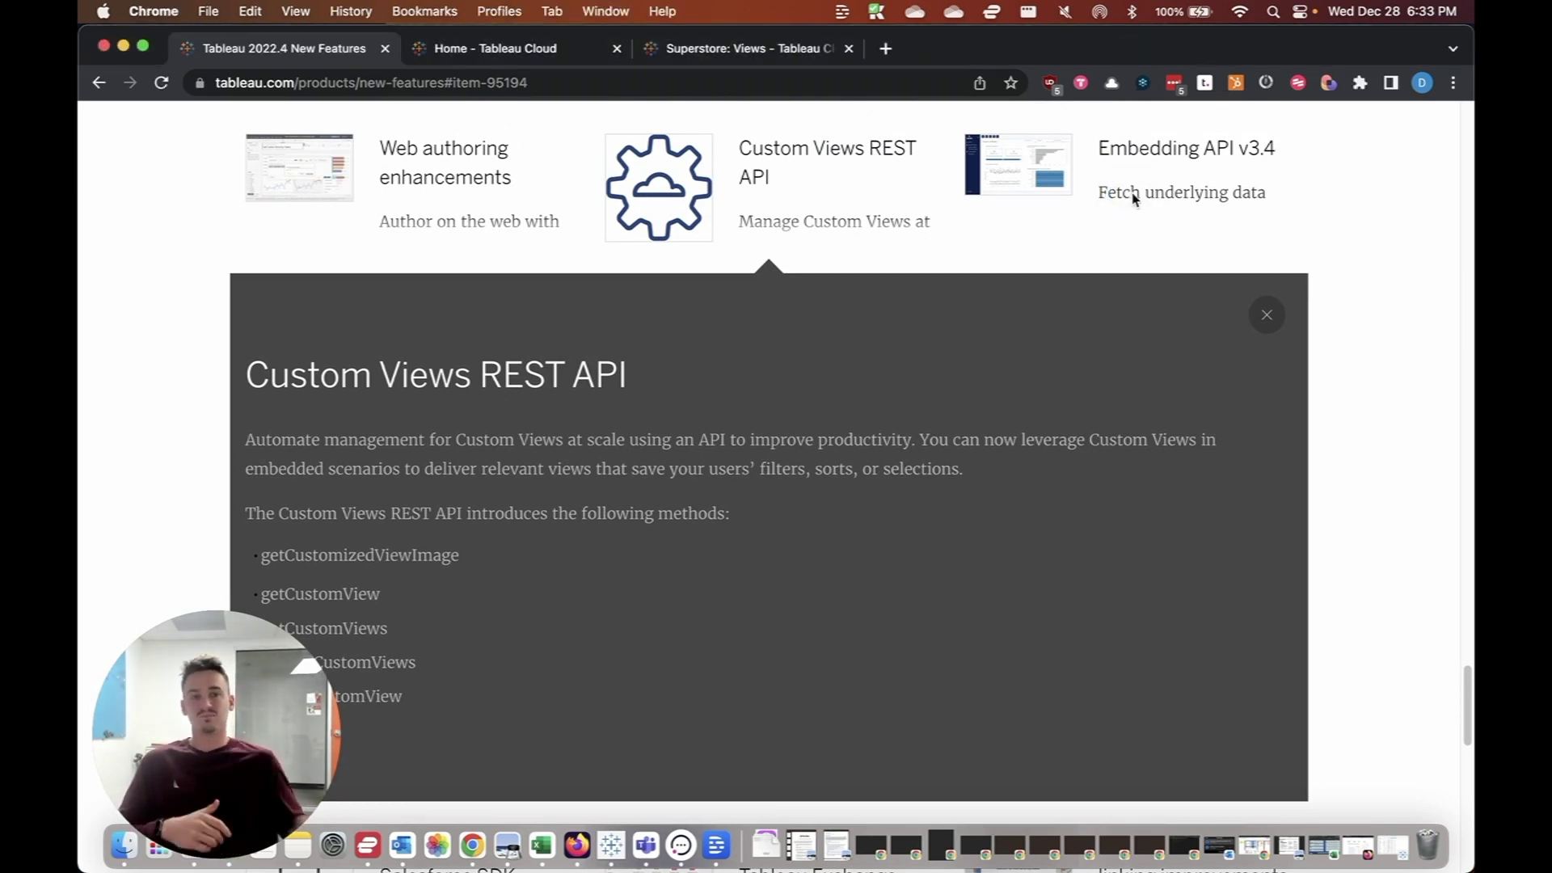
{"action": "left_click", "coordinate": [1112, 170]}
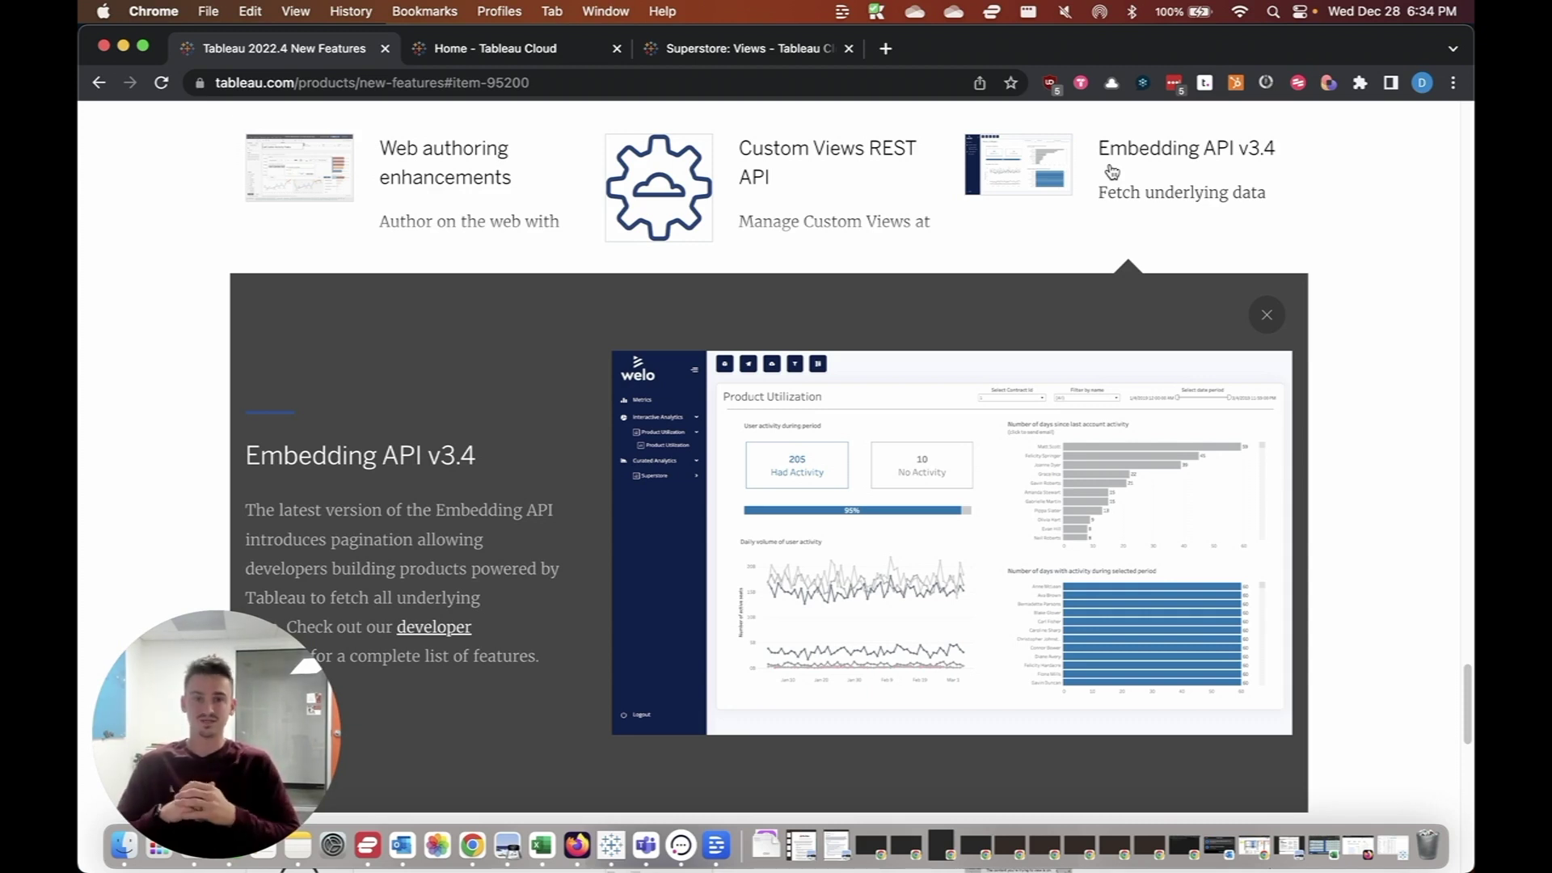
Step: Open the Usage tab of the Superstore workbook in Tableau Cloud, showing 0 favorites and 2 views
{"action": "left_click", "coordinate": [750, 50]}
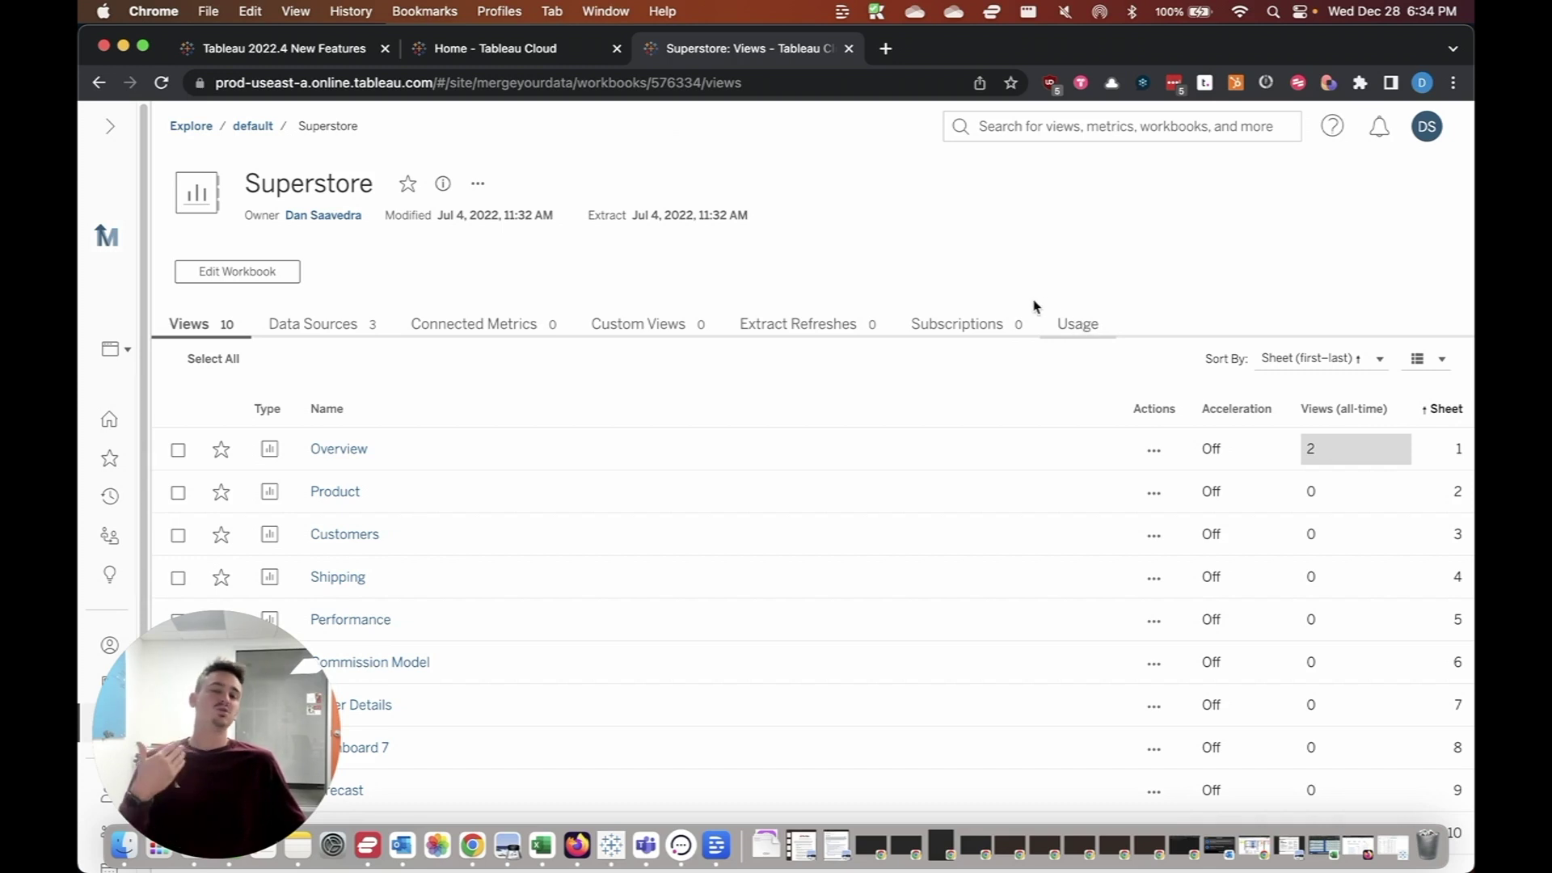
{"action": "left_click", "coordinate": [1081, 326]}
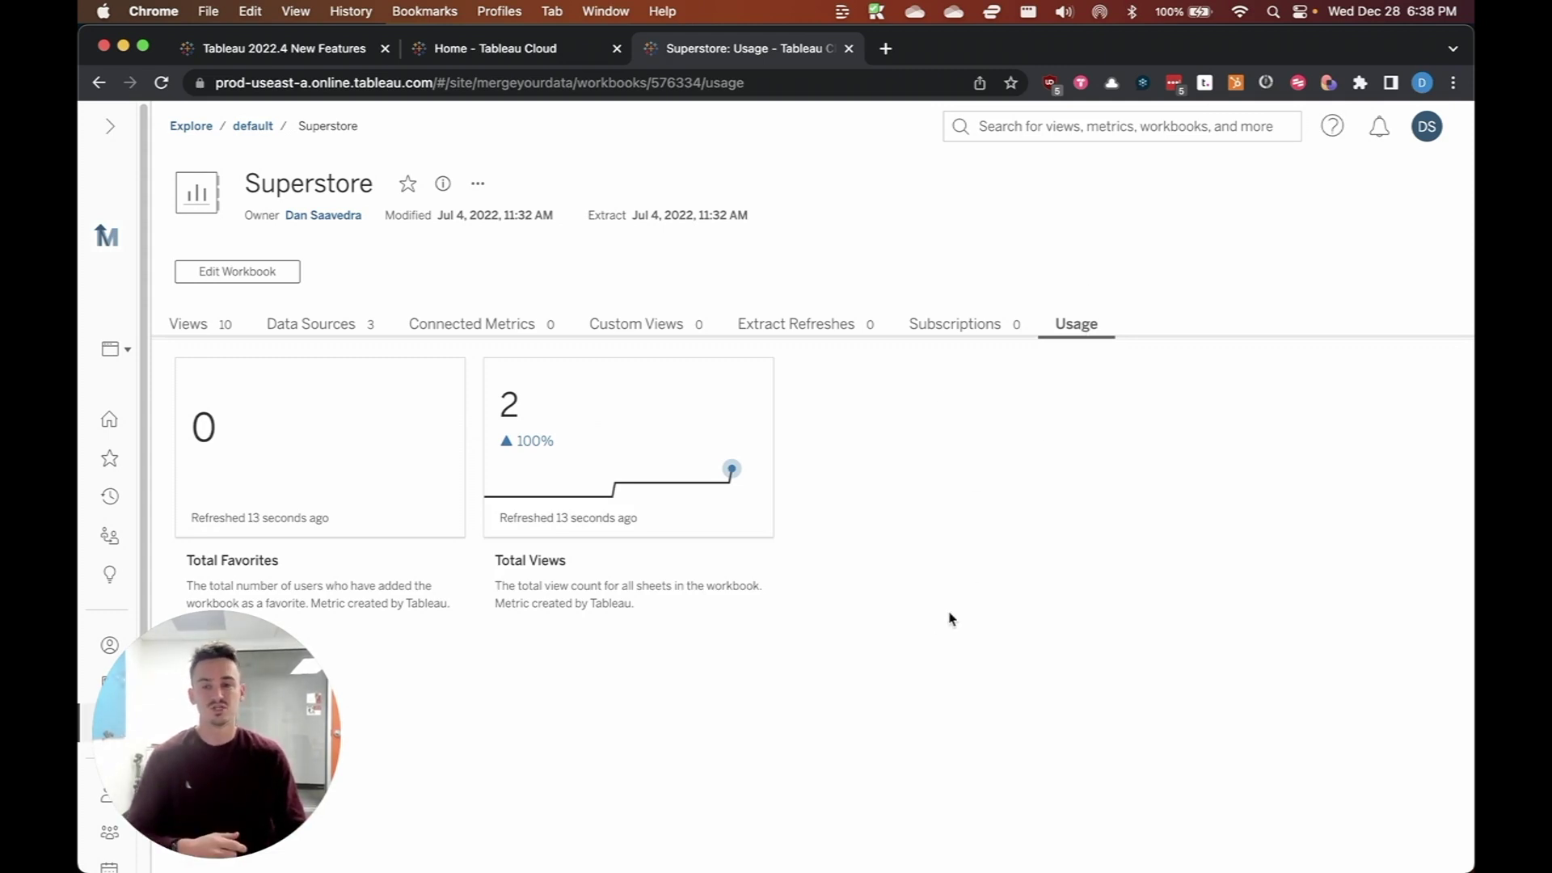
{"action": "mouse_move", "coordinate": [256, 478]}
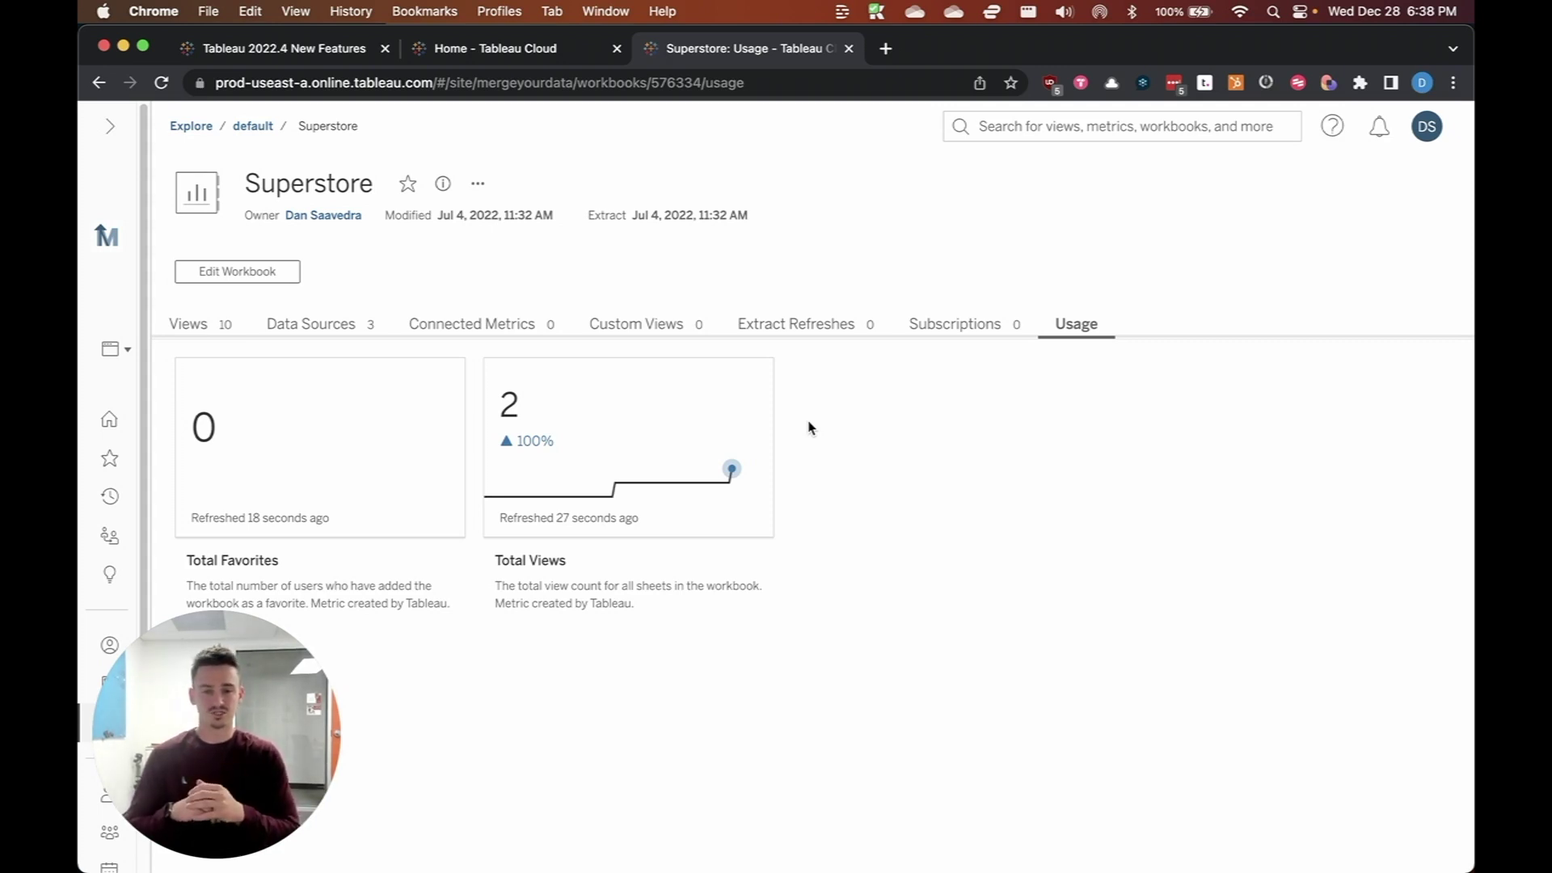
Step: View Total Views over 365 D and Max ranges, then return to the Superstore views list
{"action": "left_click", "coordinate": [615, 427]}
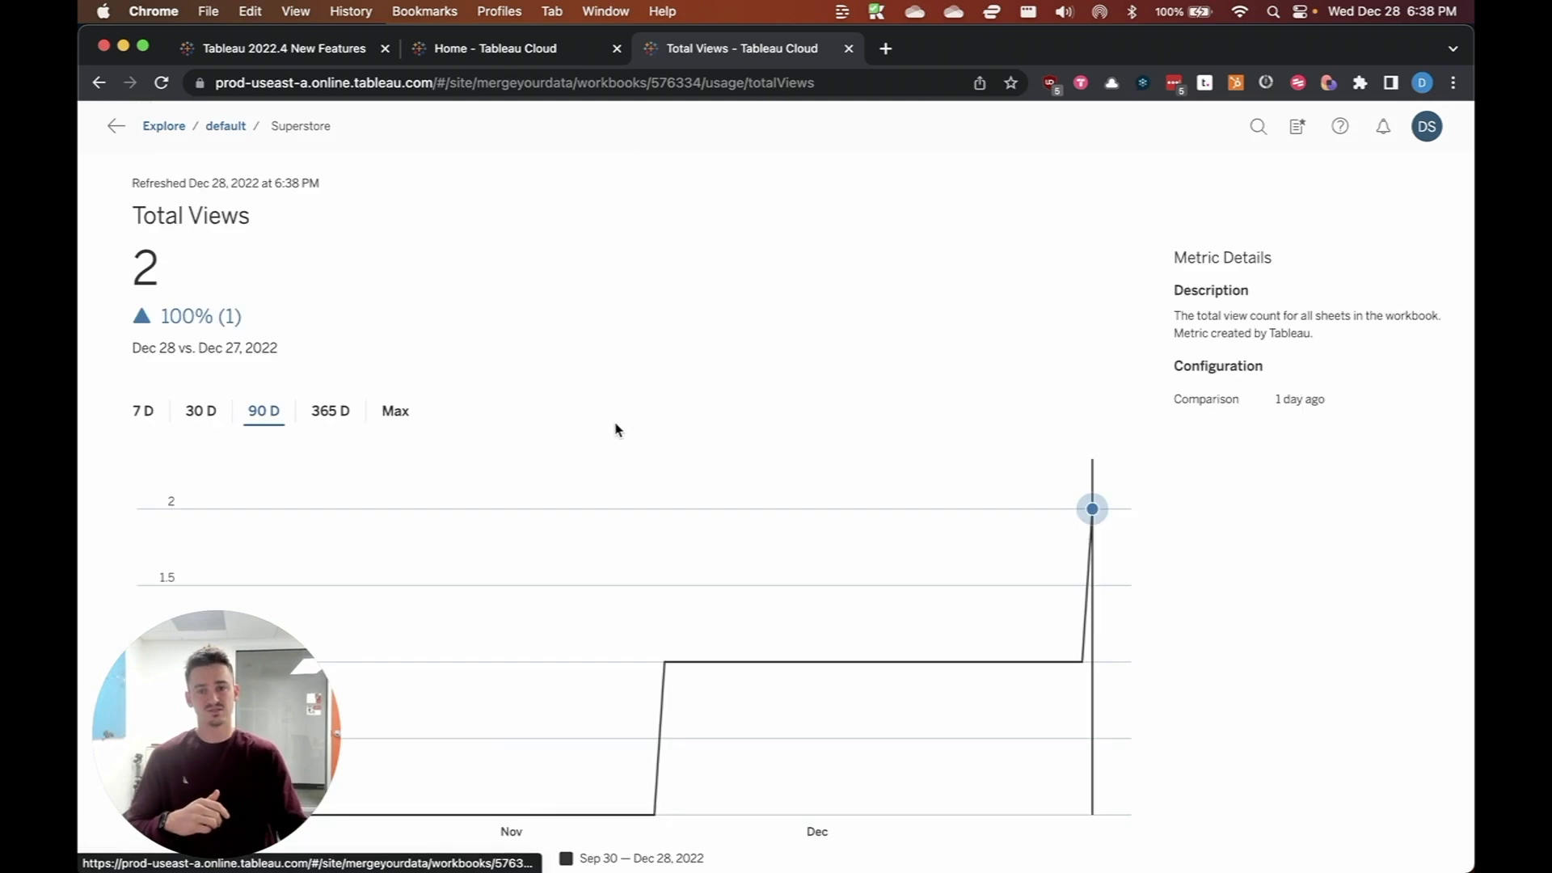
{"action": "left_click", "coordinate": [331, 414]}
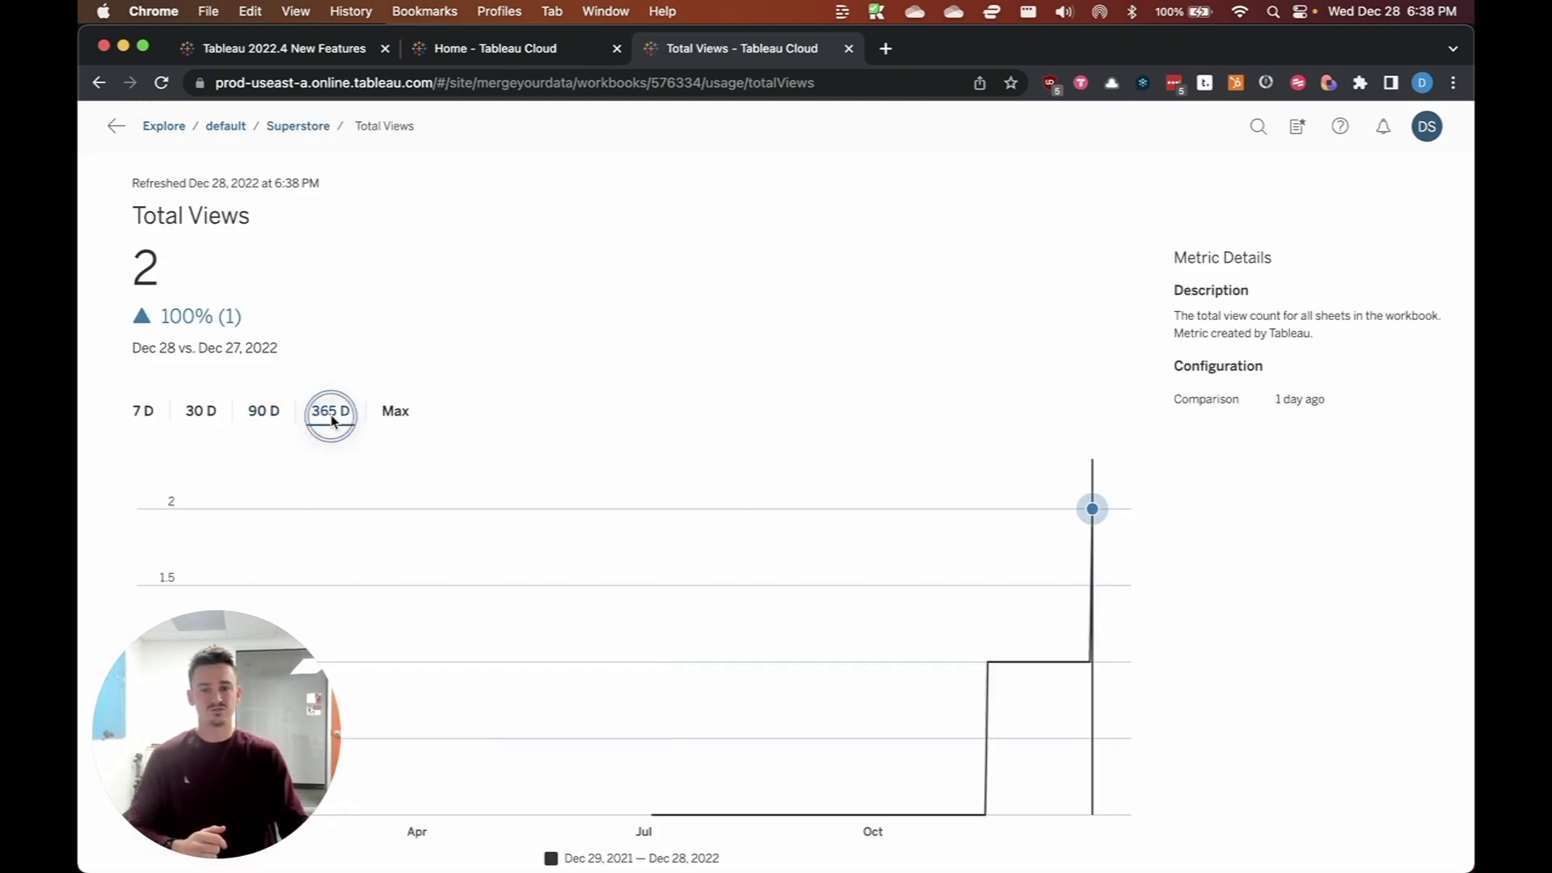
{"action": "left_click", "coordinate": [396, 414]}
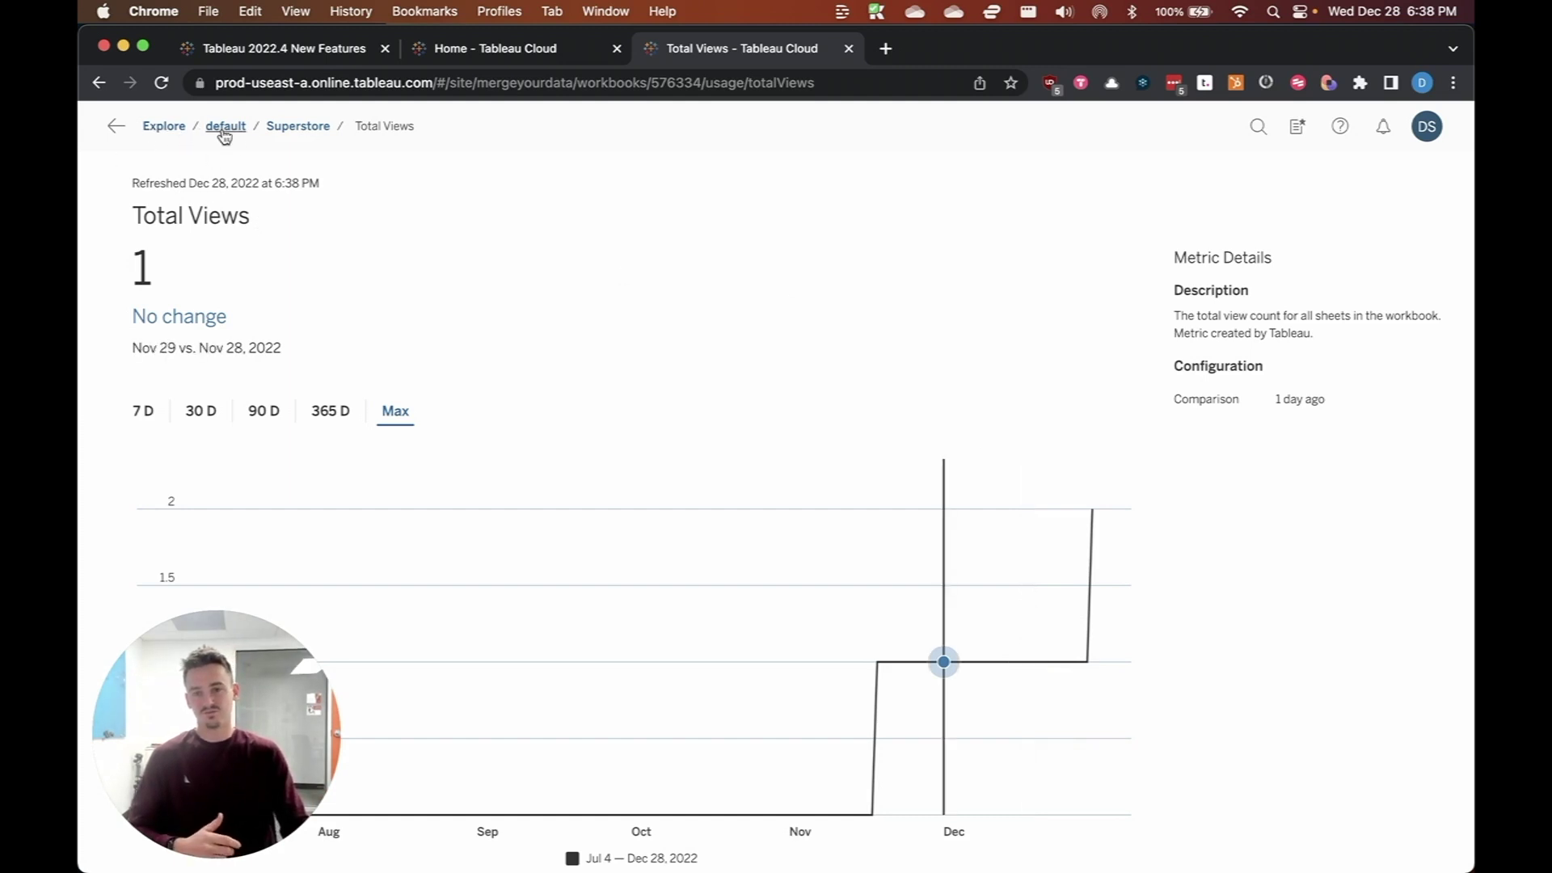
{"action": "left_click", "coordinate": [298, 126]}
Step: Reopen the Usage tab on the Superstore workbook page
{"action": "left_click", "coordinate": [1070, 324]}
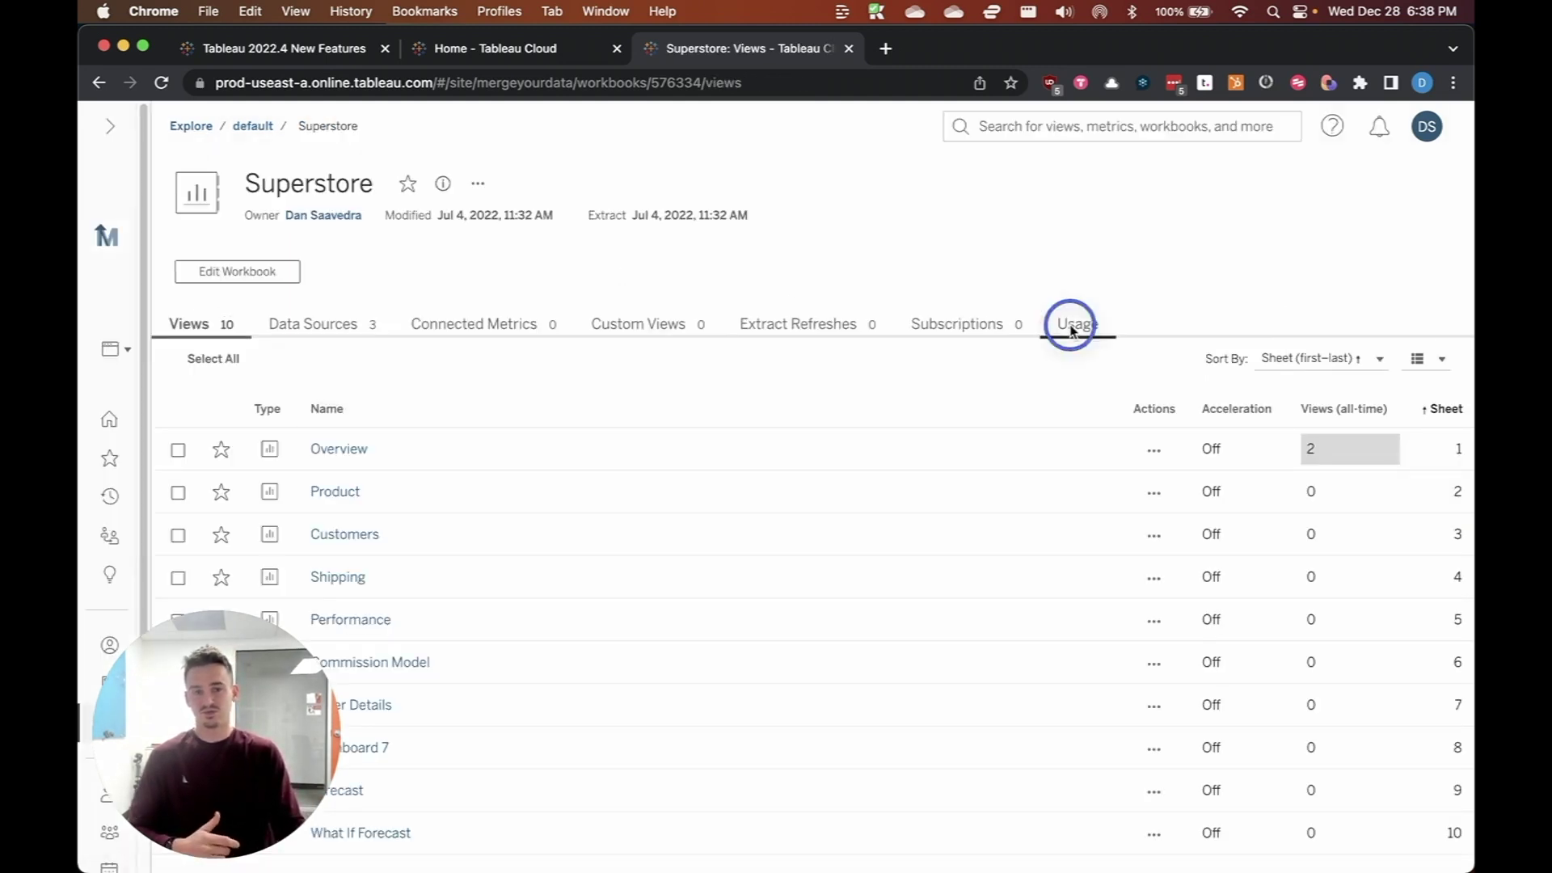